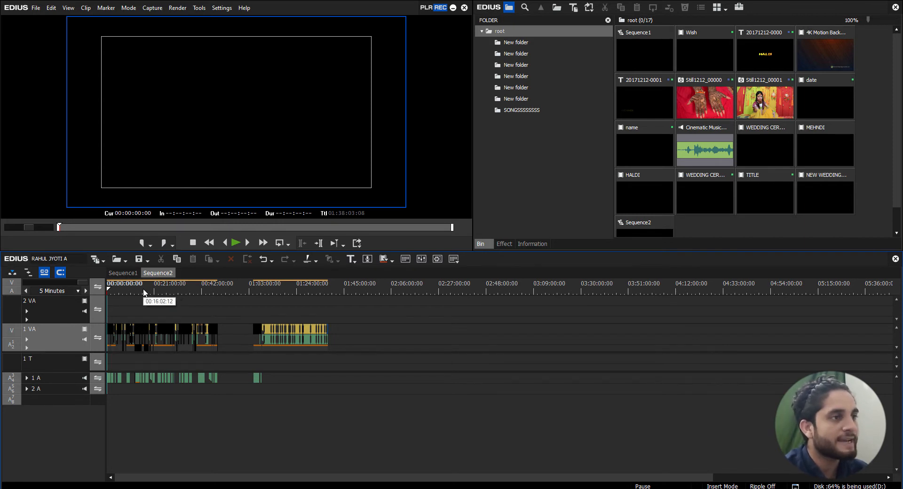
Mark the second block of clips in Sequence2 with an In point at 01:04:54:04 and an Out point at 01:38:03:08
click(254, 289)
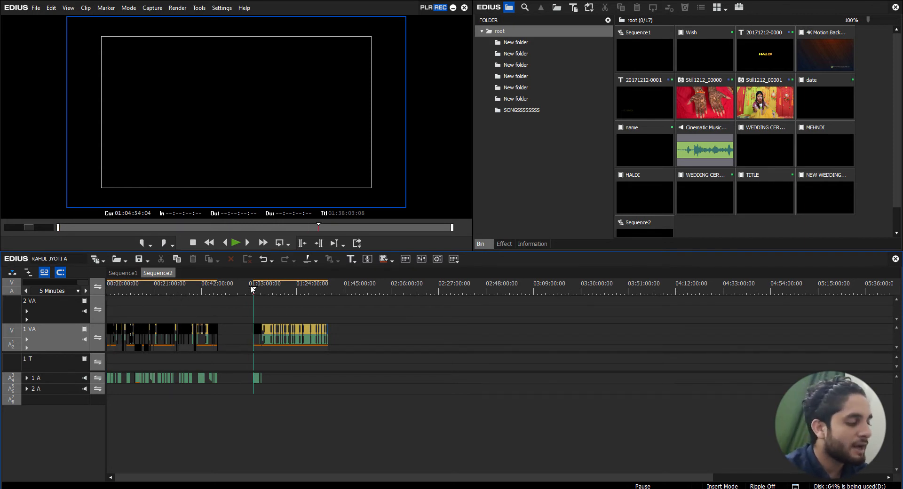
scroll(260, 291, up, 5)
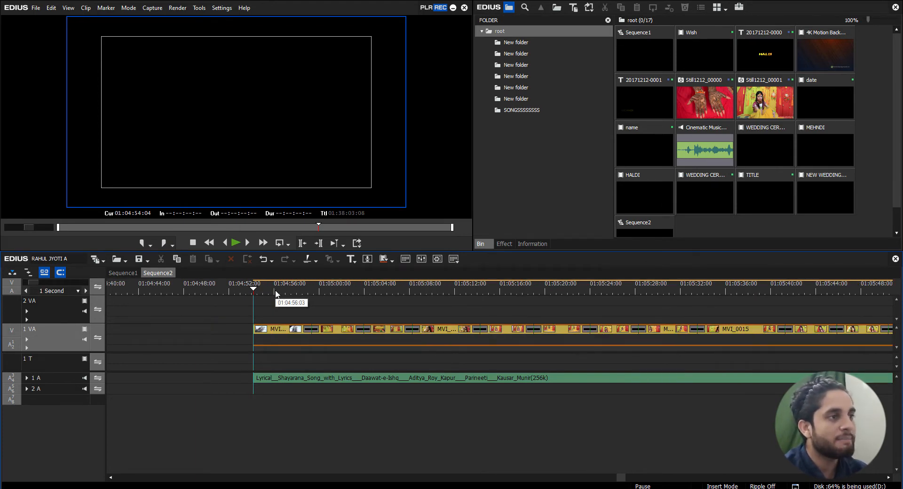
key(i)
scroll(278, 290, down, 4)
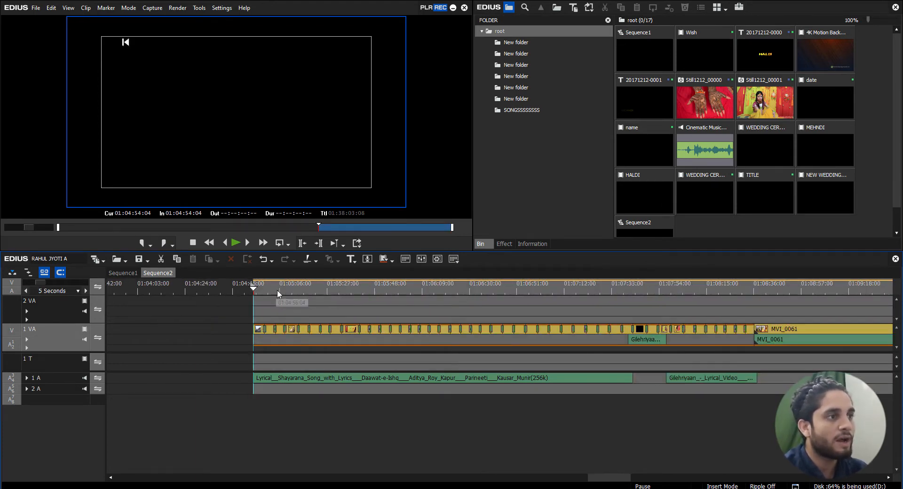
drag(268, 292, 632, 314)
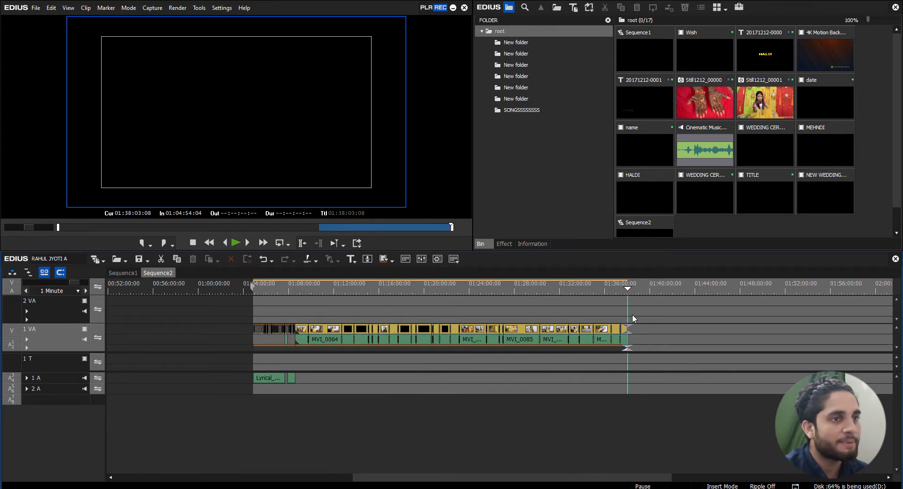
key(o)
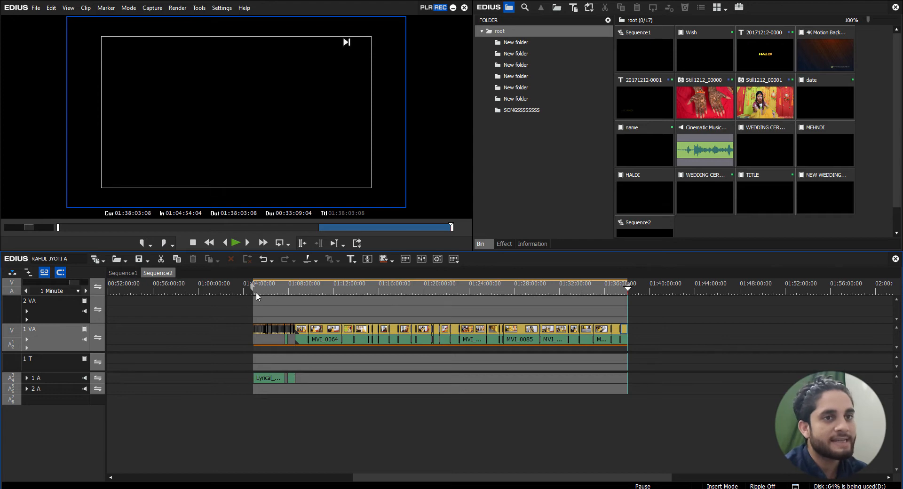
drag(260, 290, 631, 300)
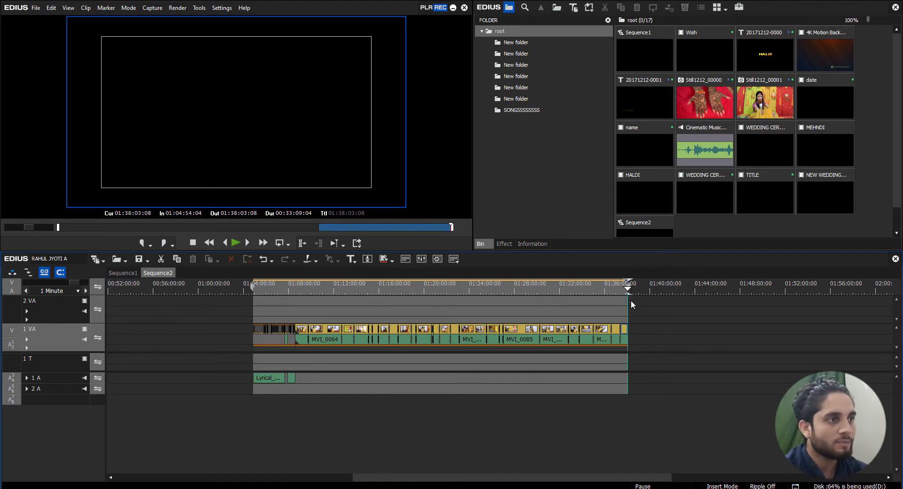
Open the Print to File export settings for the marked timeline range
click(357, 243)
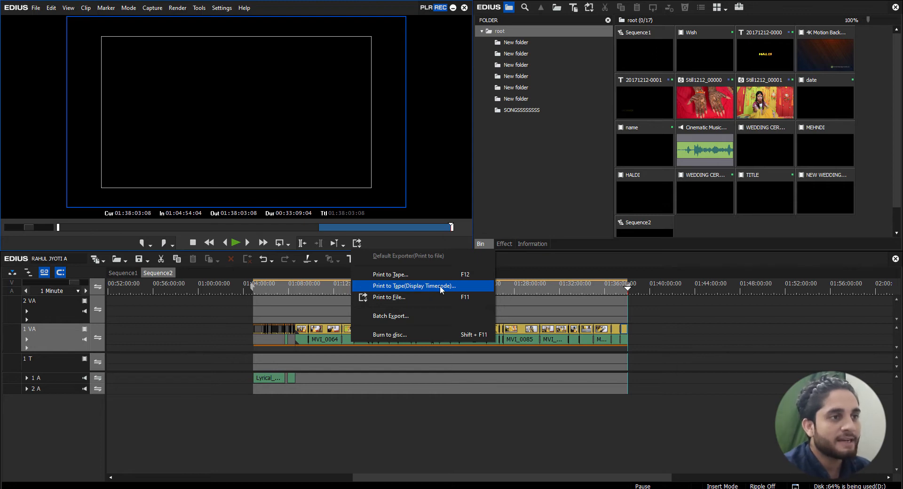
click(394, 297)
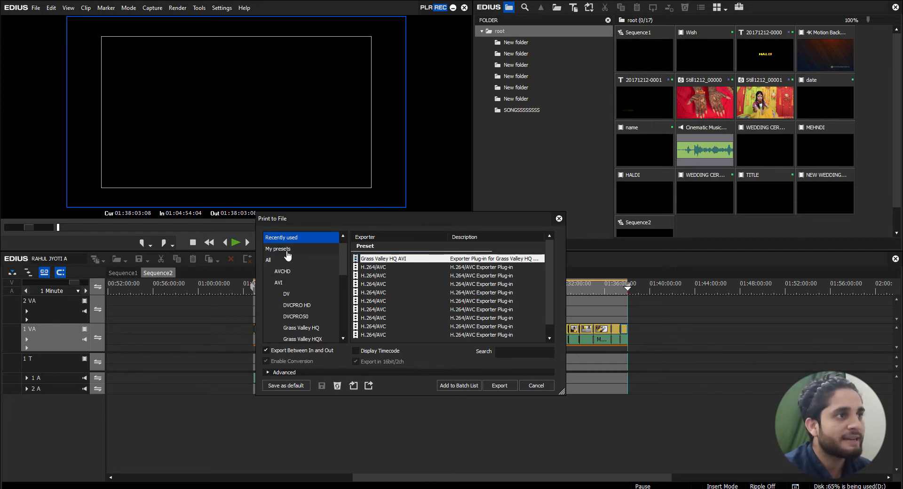
Examine the available exporter format categories, from AVCHD and AVI to Windows Media, and the exporters offered under MPEG
scroll(288, 256, up, 1)
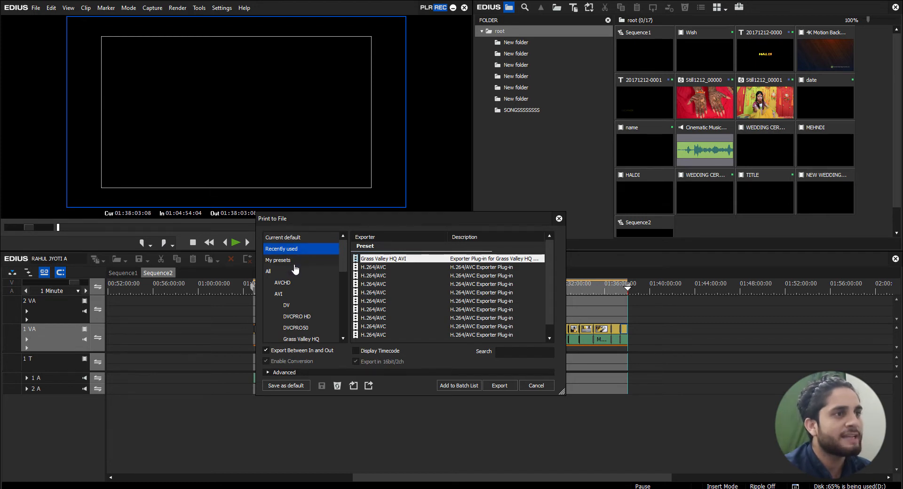
scroll(295, 269, down, 2)
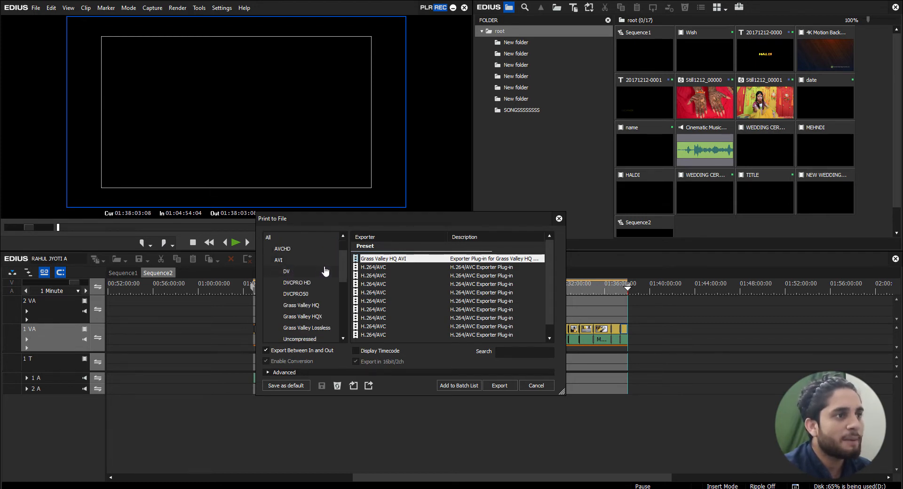
scroll(324, 271, up, 2)
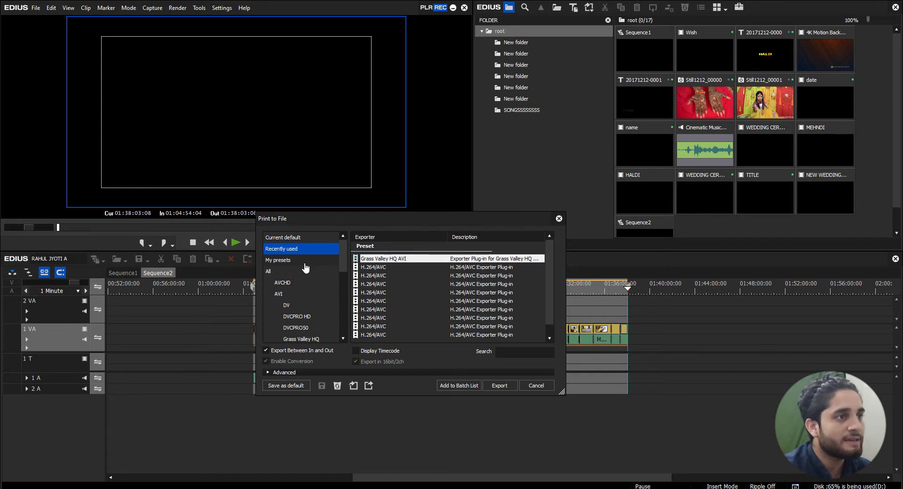
scroll(306, 268, down, 4)
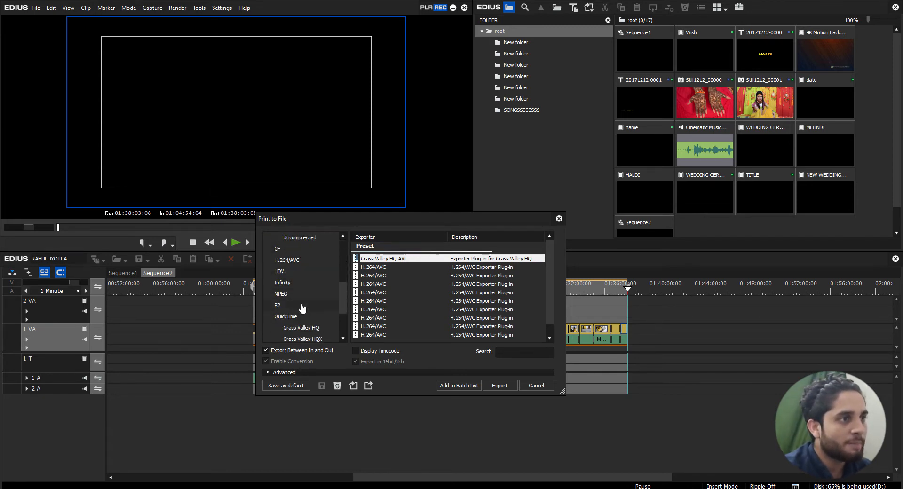
scroll(301, 309, down, 2)
scroll(301, 309, up, 6)
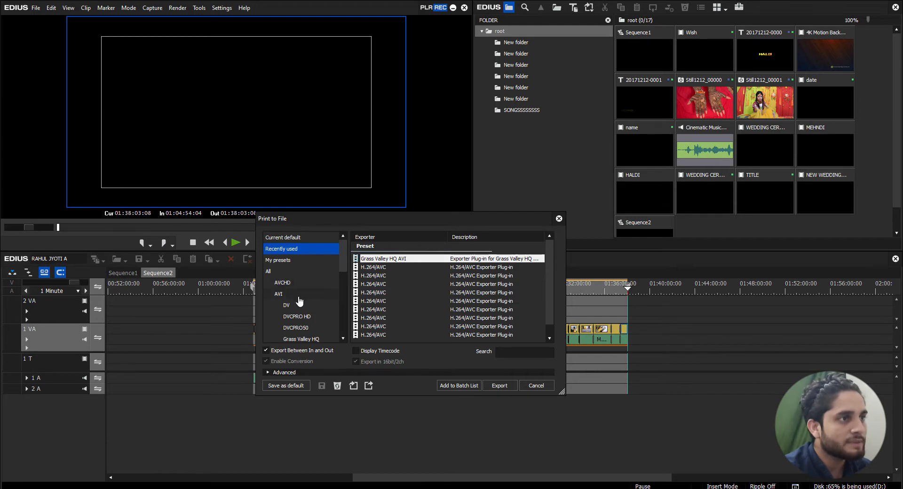
scroll(300, 301, down, 1)
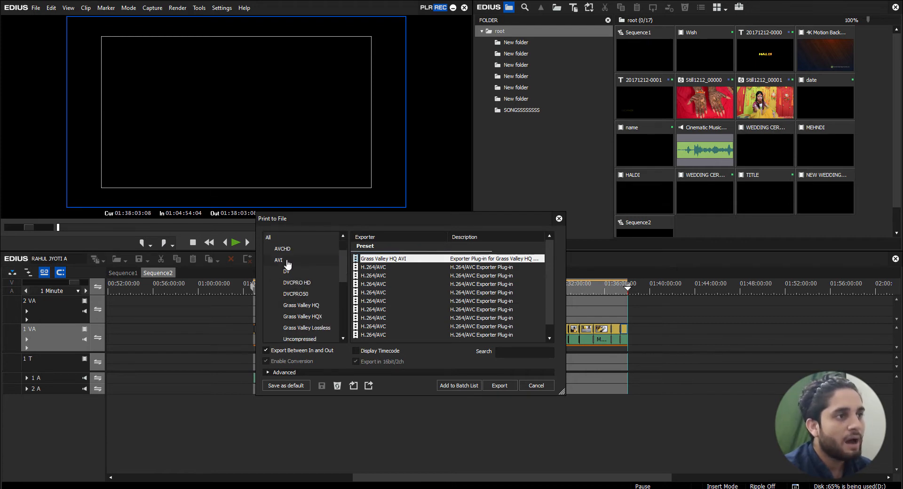
scroll(306, 291, down, 2)
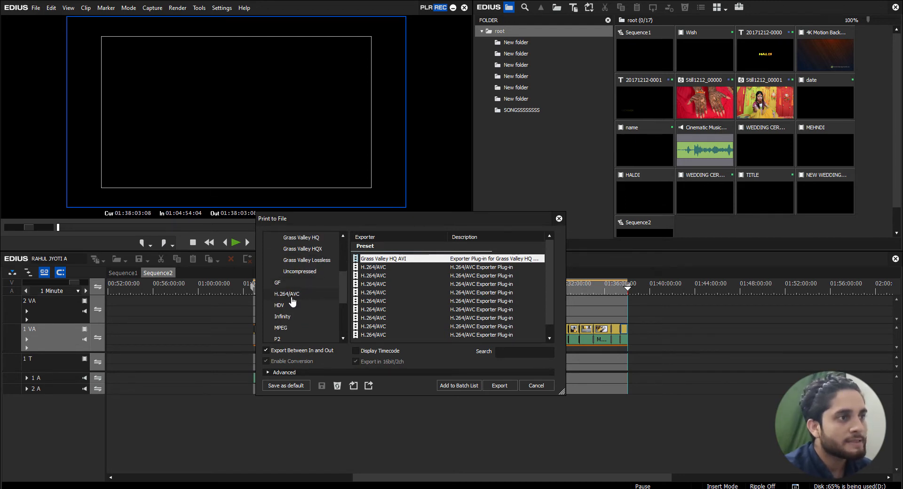
scroll(299, 300, down, 2)
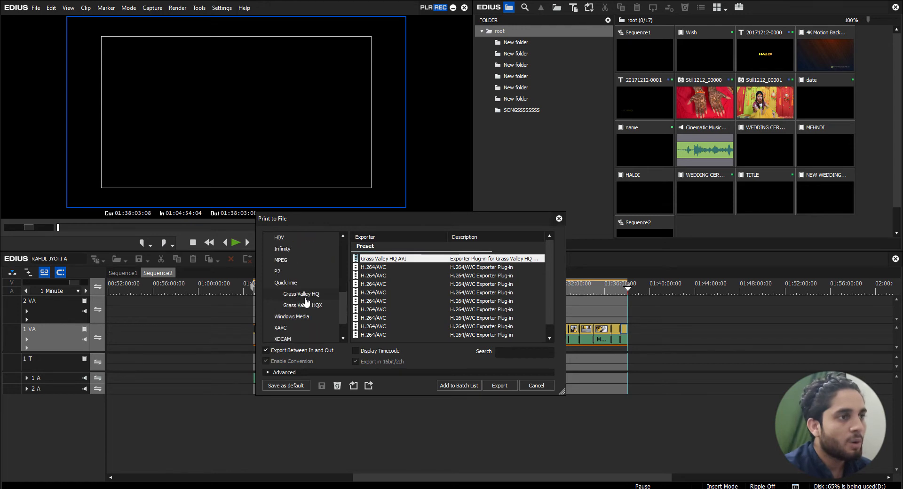
scroll(304, 297, up, 1)
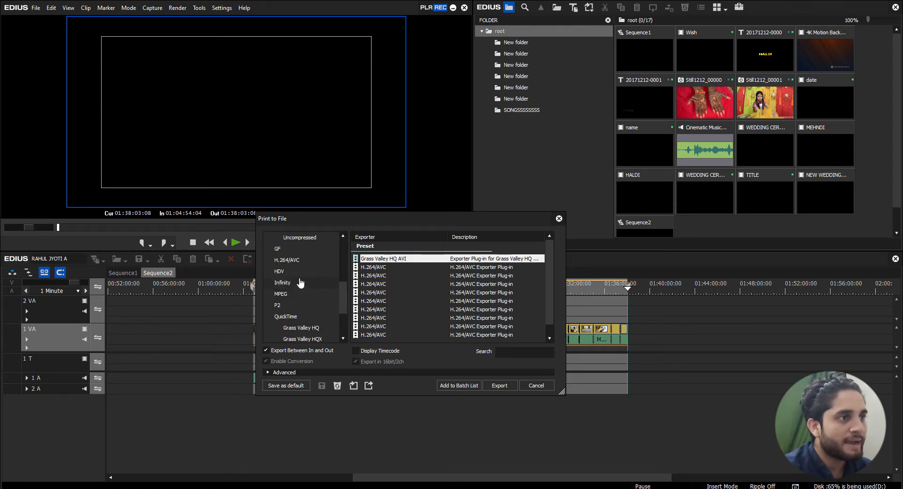
scroll(300, 295, up, 1)
scroll(312, 292, up, 1)
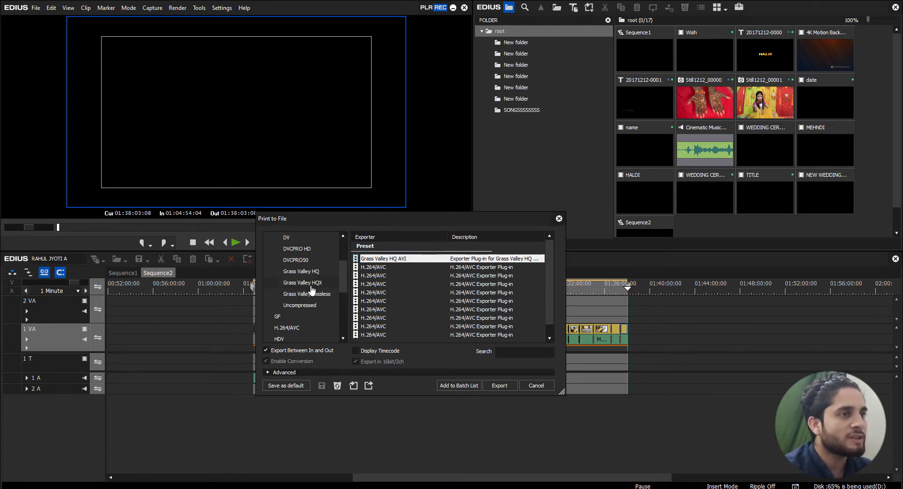
scroll(312, 291, up, 2)
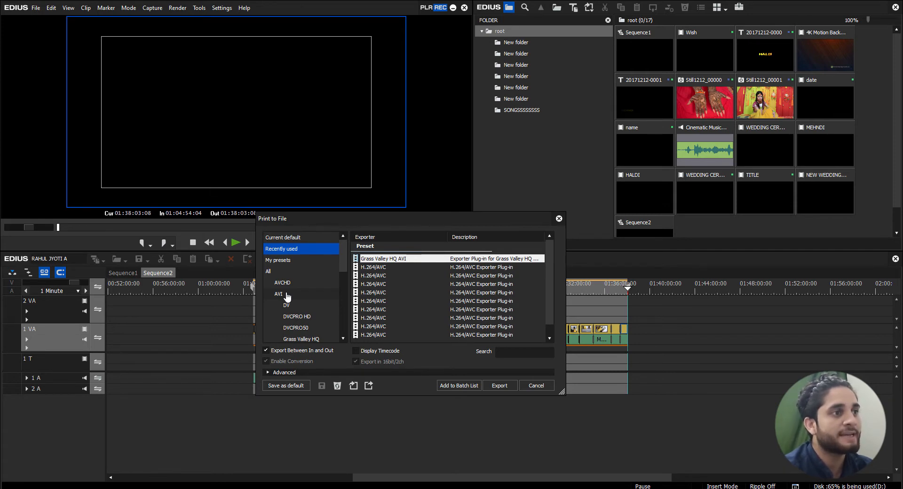
scroll(287, 296, down, 3)
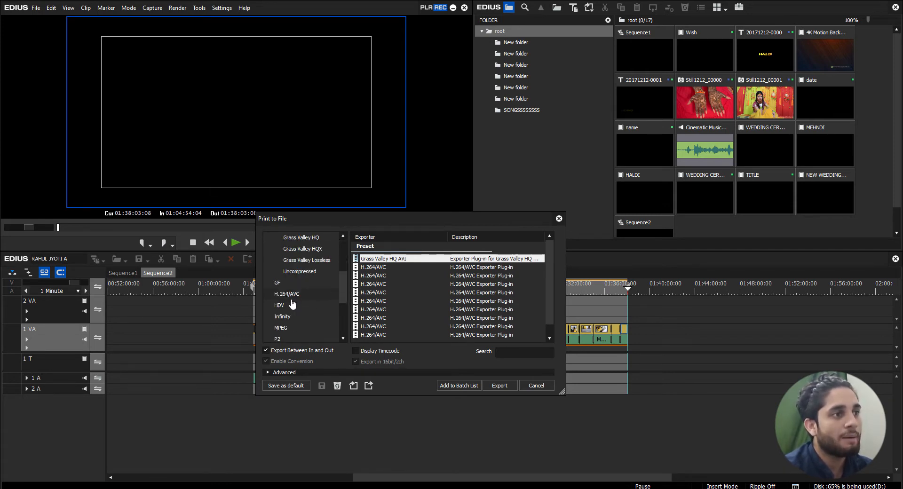
scroll(297, 308, down, 2)
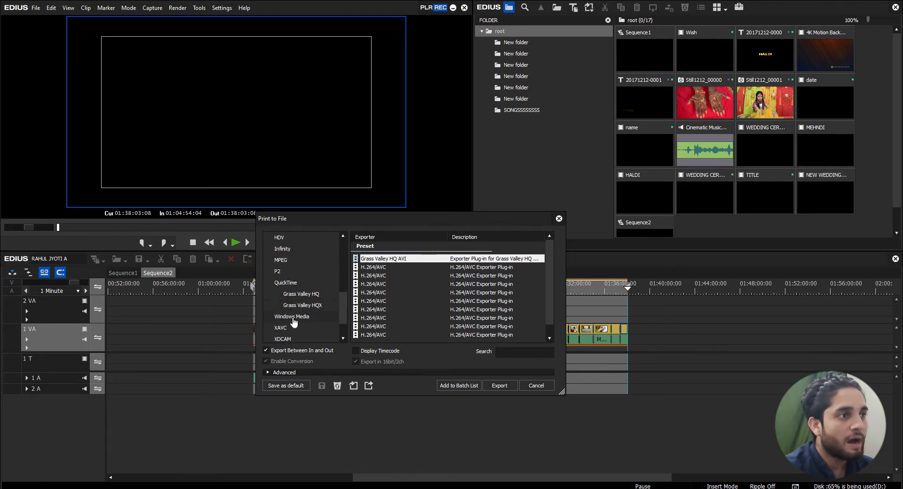
click(292, 261)
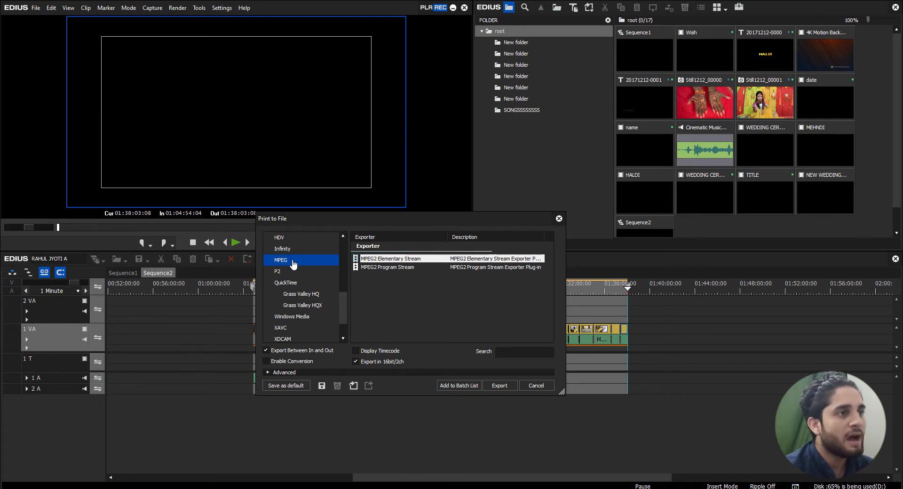
scroll(293, 263, up, 5)
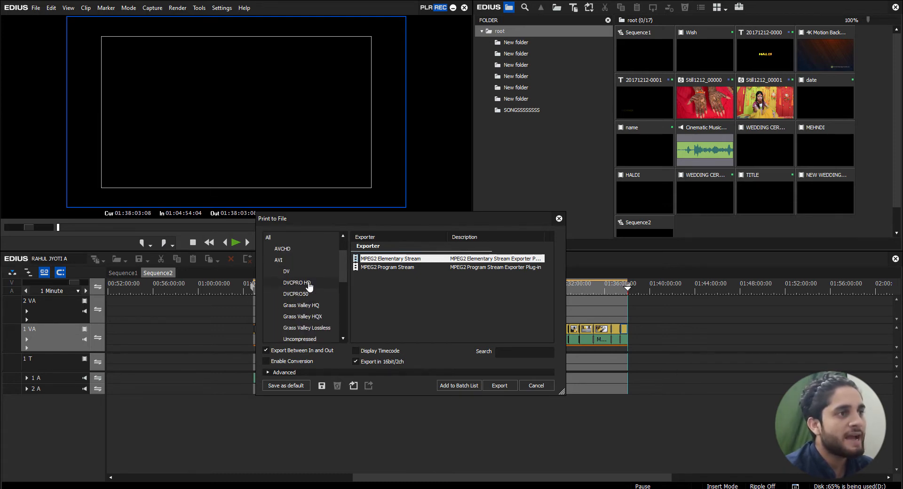
Choose the H.264/AVC exporter with Export Between In and Out enabled and proceed to its save settings
scroll(310, 287, down, 2)
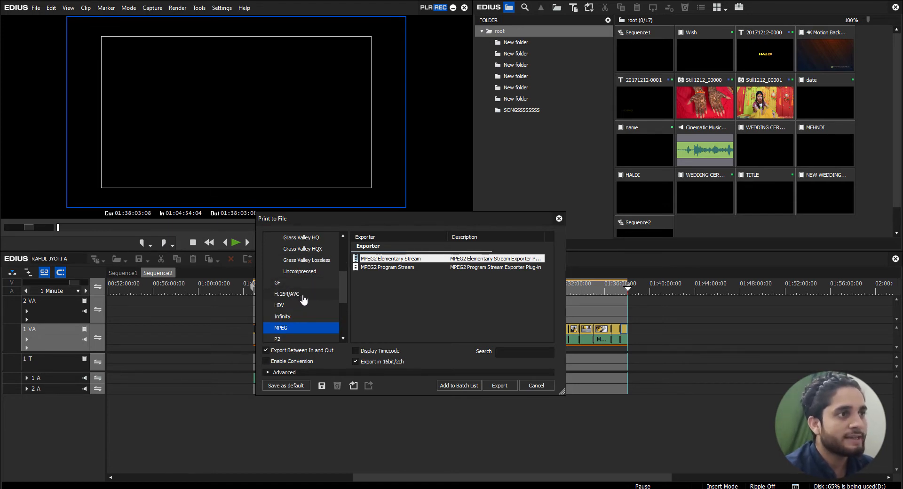
click(290, 295)
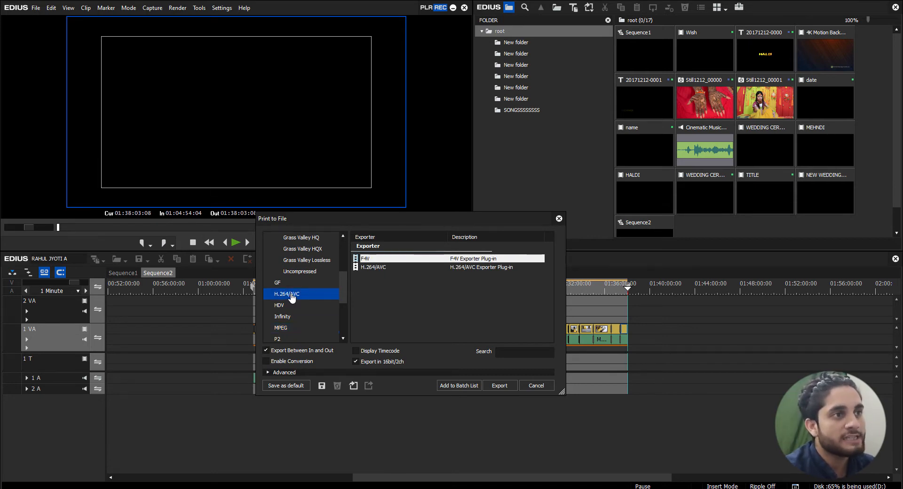
click(378, 267)
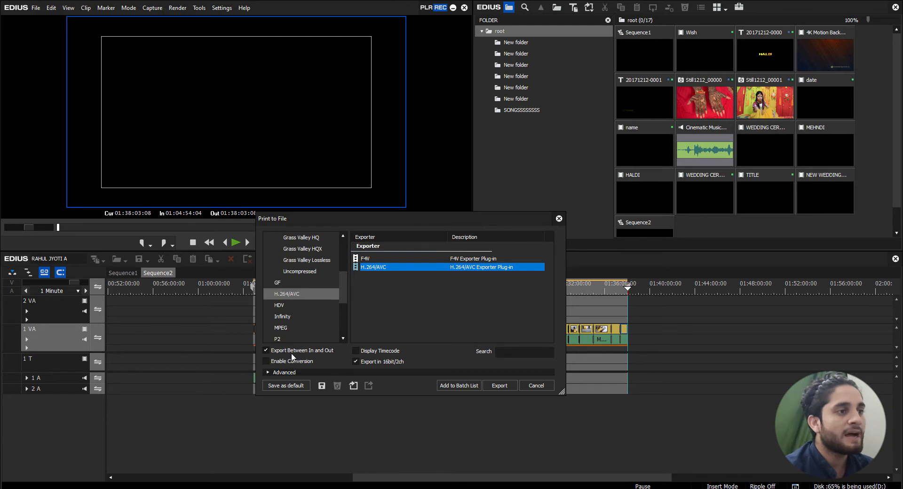
click(266, 350)
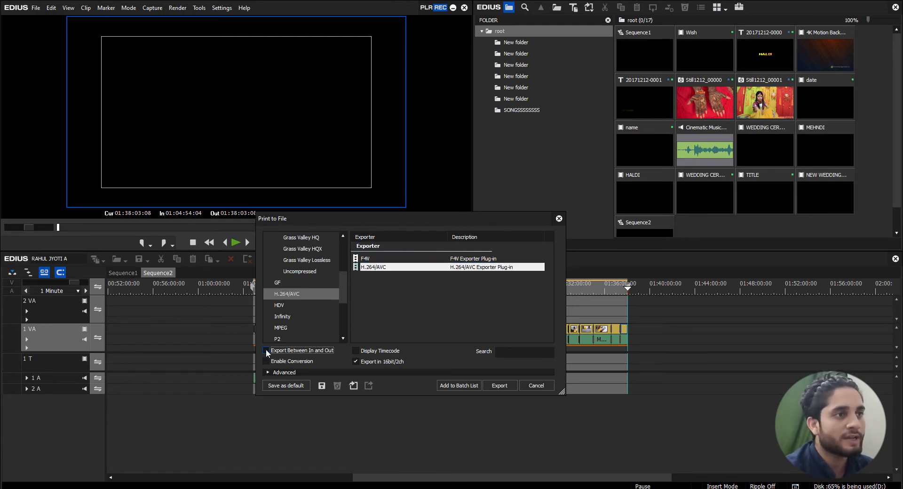
click(267, 351)
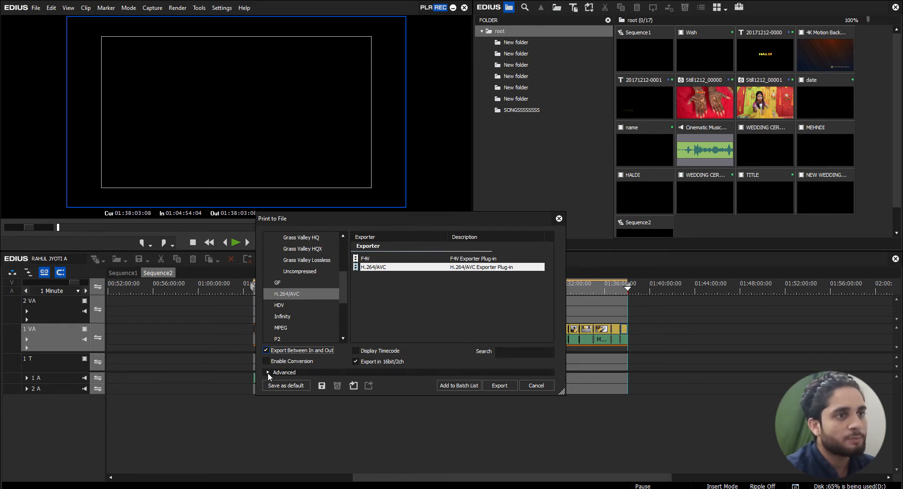
click(495, 385)
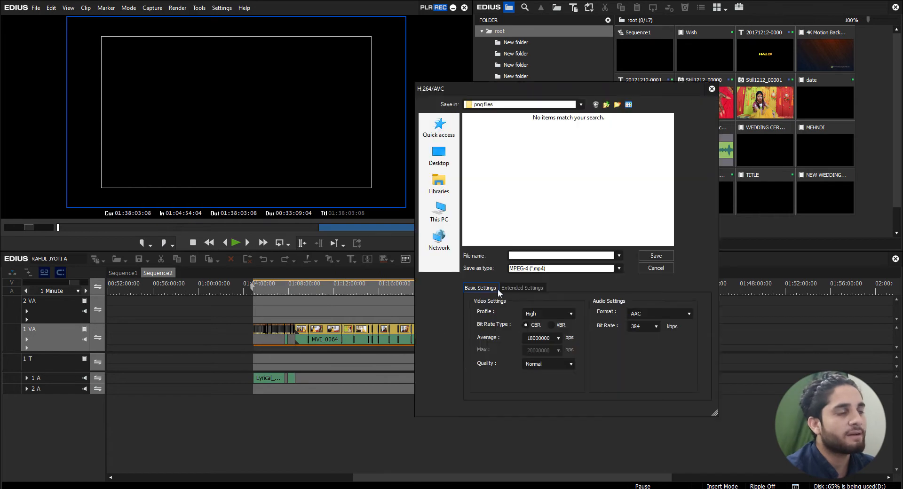
Create a folder named HD on New Volume (D:) and open it as the save location for the export
drag(484, 105, 394, 150)
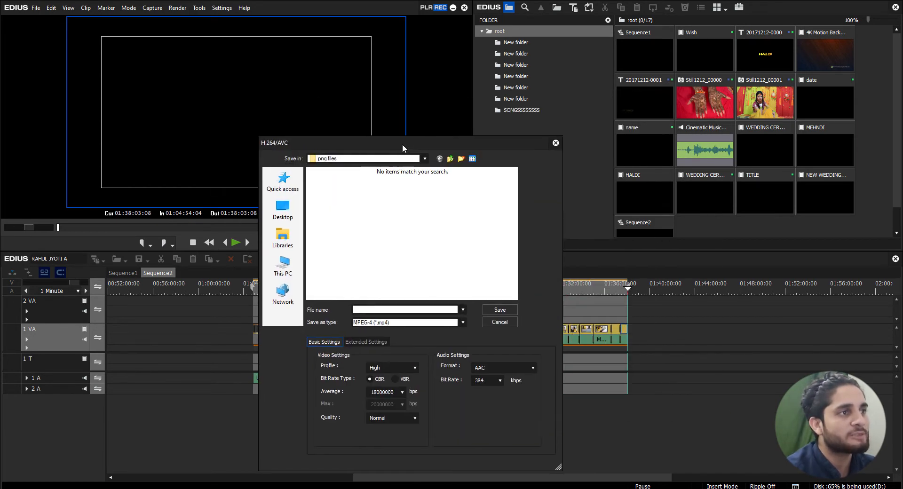
click(281, 269)
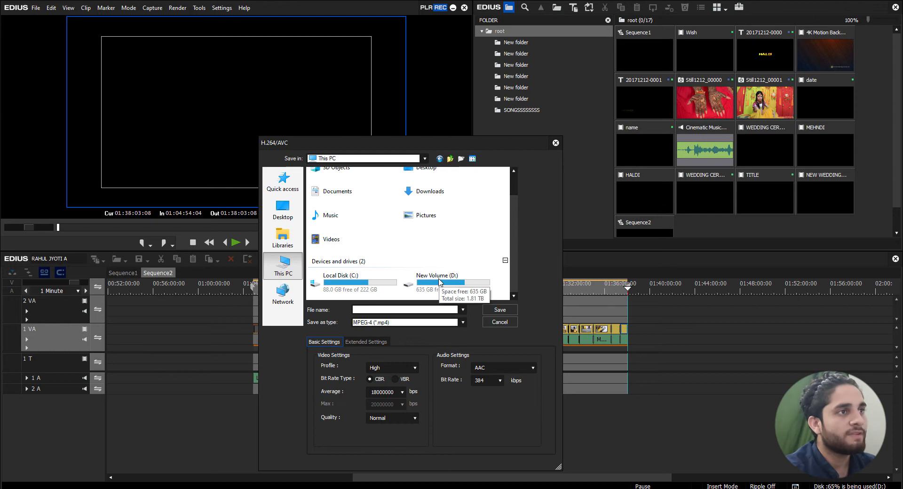
double_click(438, 283)
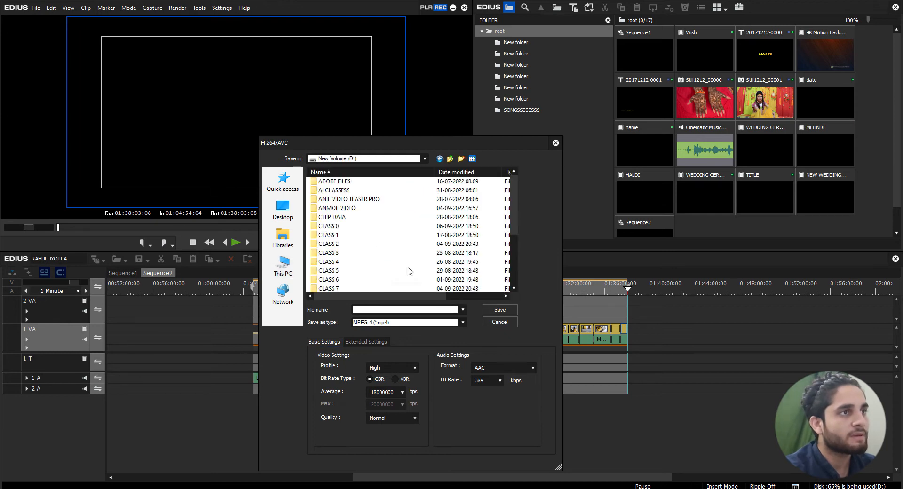
scroll(369, 247, down, 5)
right_click(354, 290)
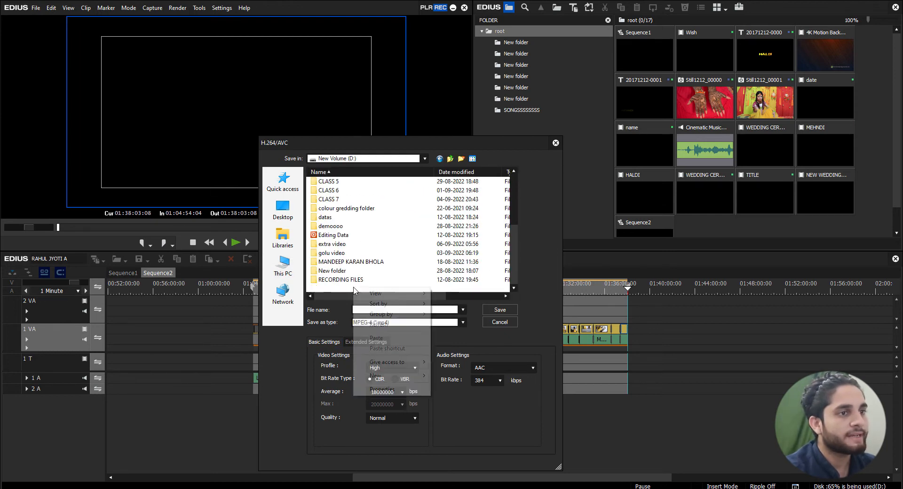
mouse_move(389, 375)
click(460, 379)
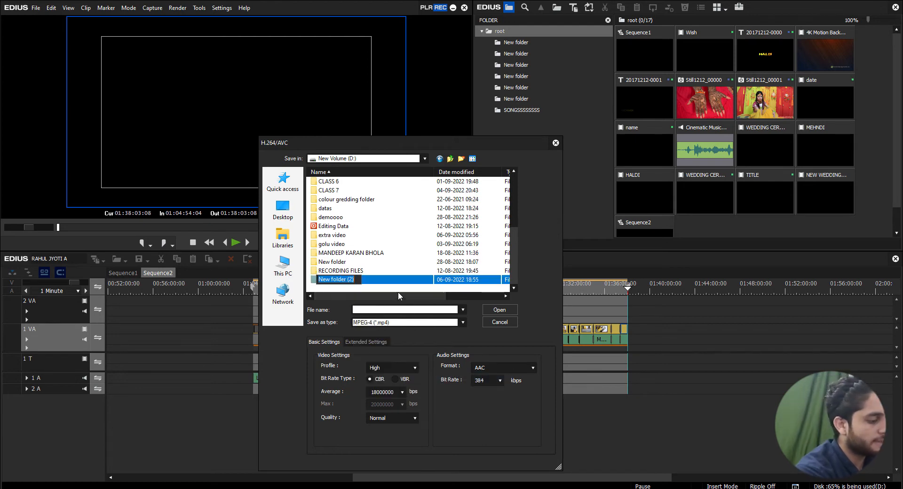
text(HD)
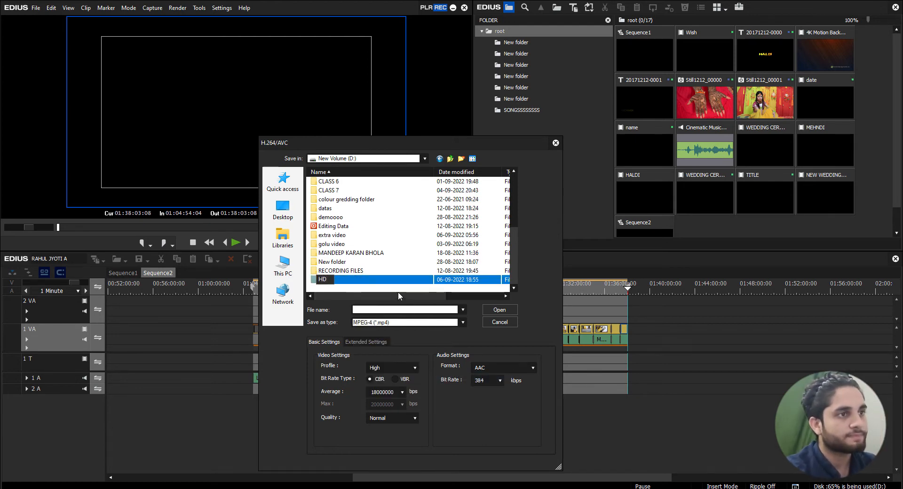
key(Return)
key(Return)
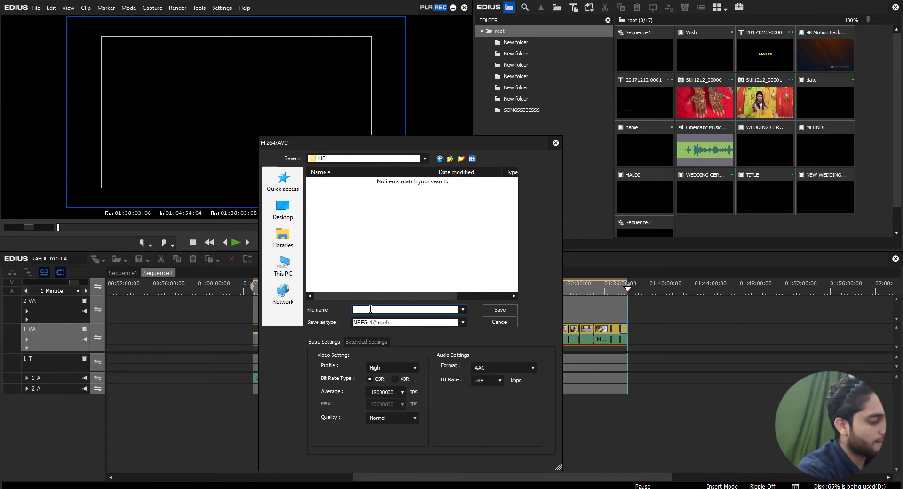
Name the export file FILES and keep the video profile at High after checking the profile options
text(FILES)
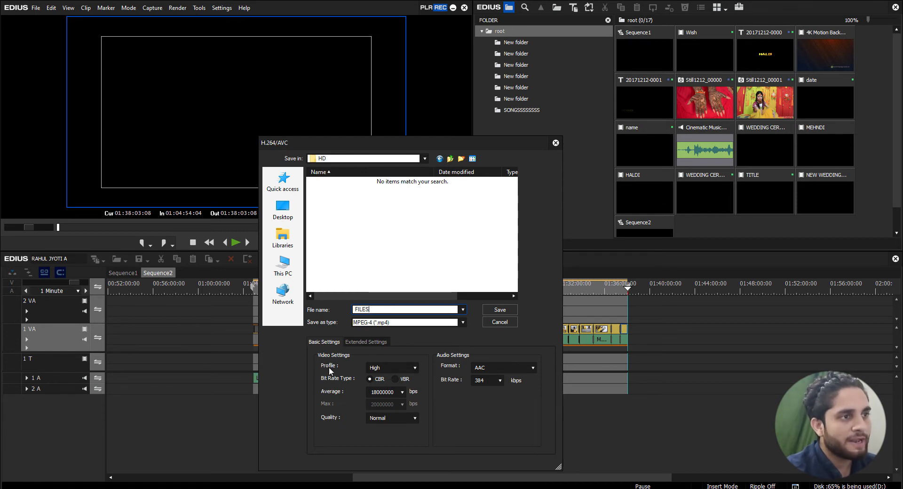
click(414, 366)
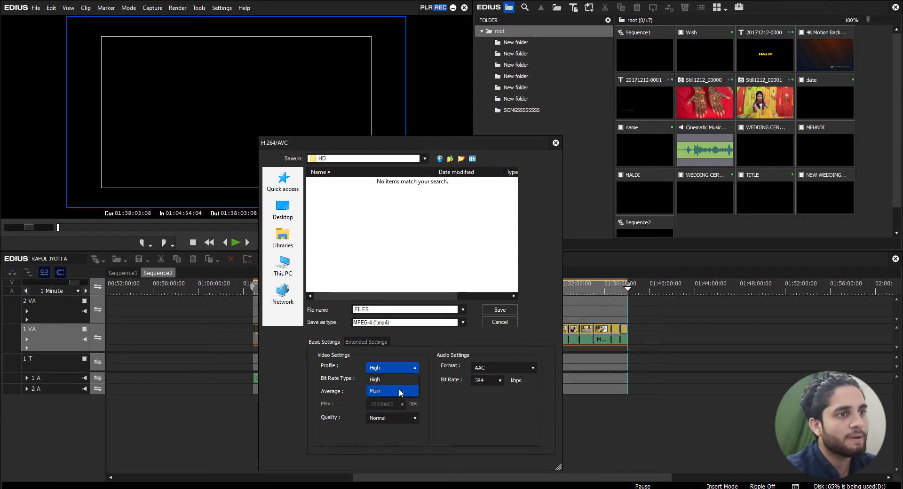
click(415, 368)
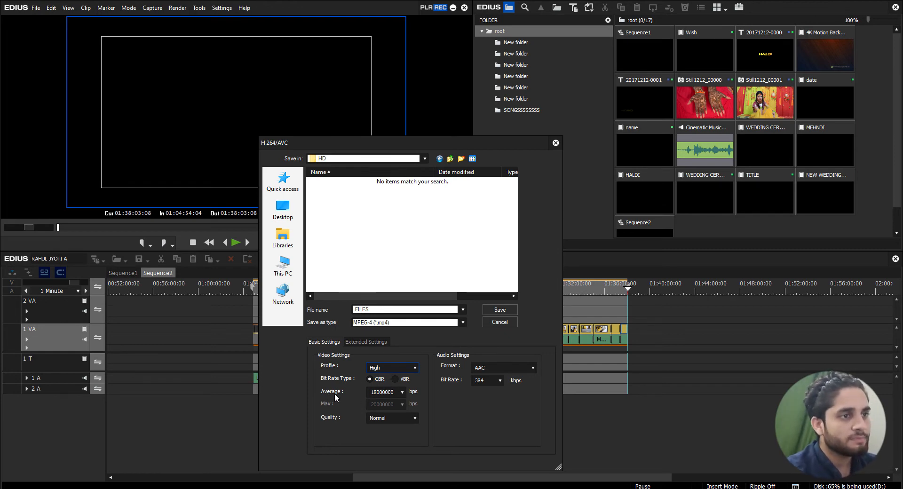
Set the average video bit rate to 20M and the quality to SuperFine
click(401, 392)
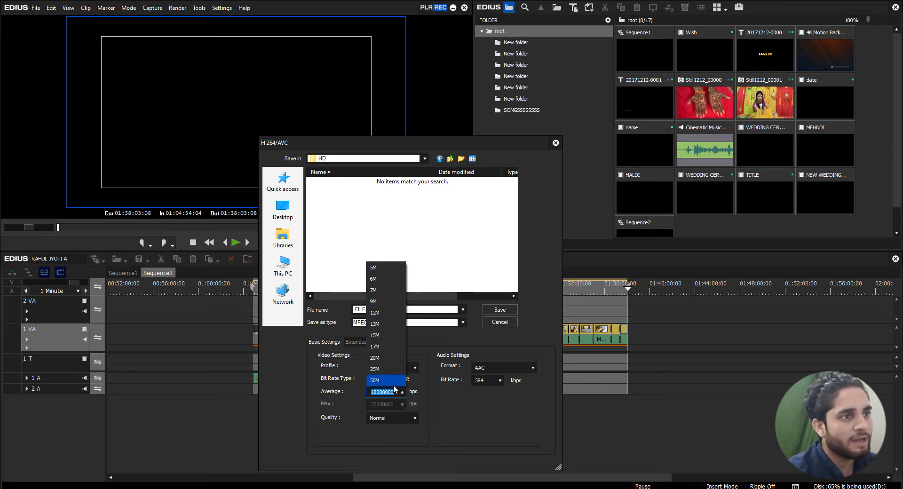
click(381, 359)
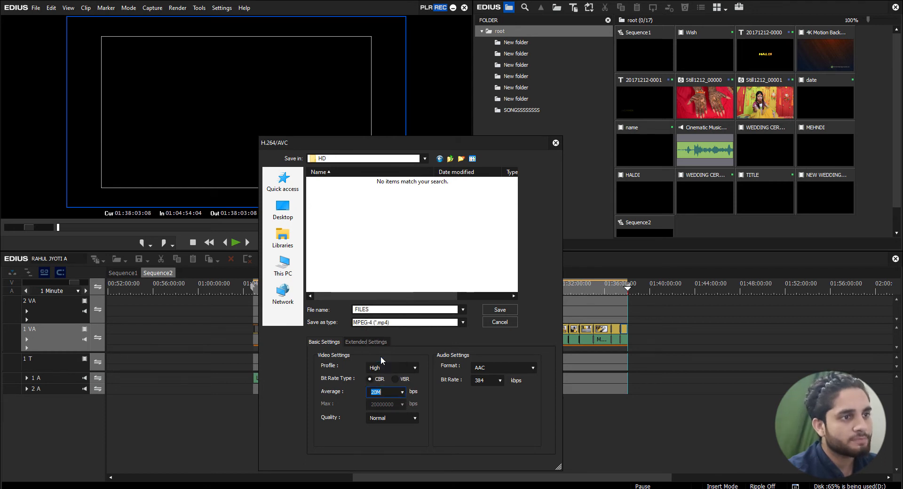
click(402, 392)
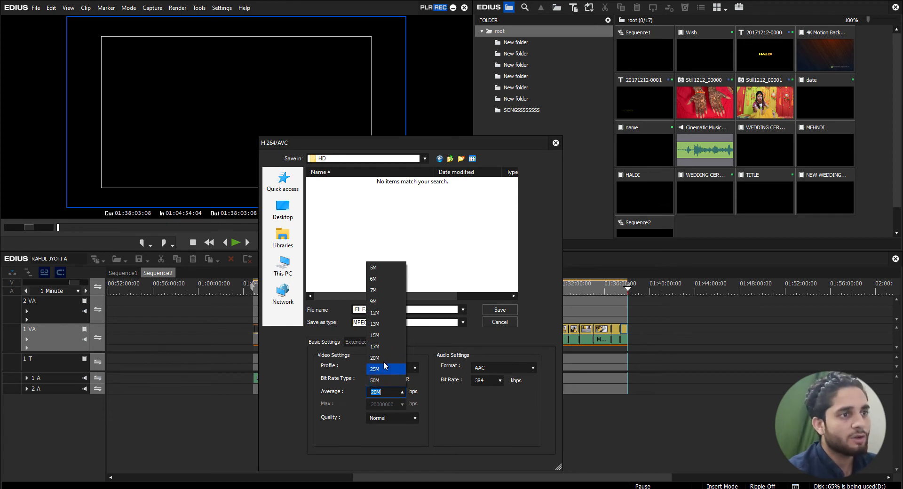
click(444, 406)
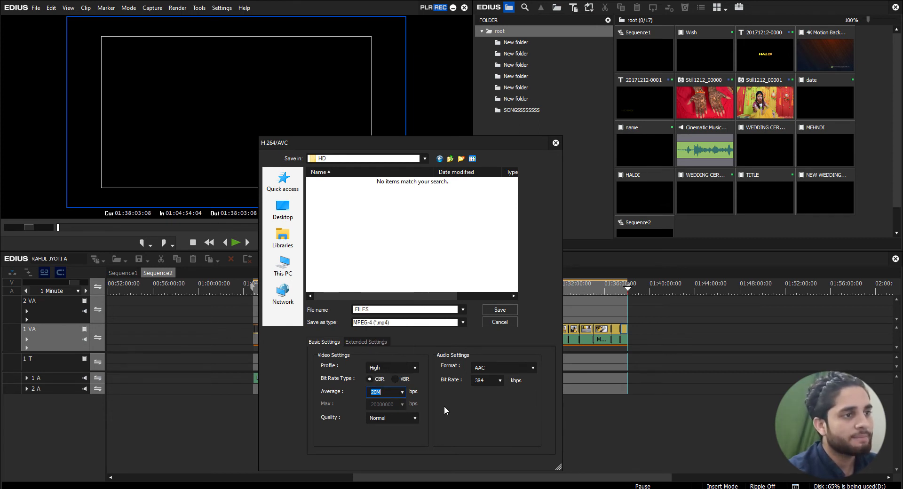
click(402, 419)
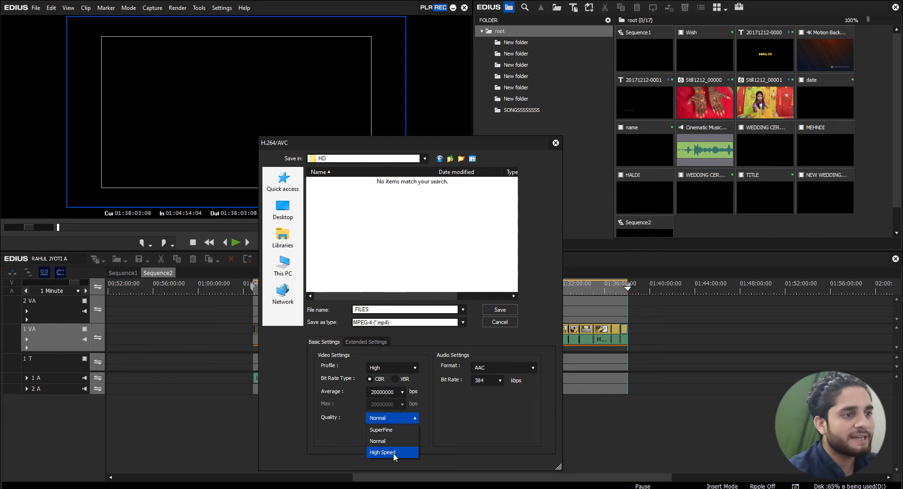
click(387, 430)
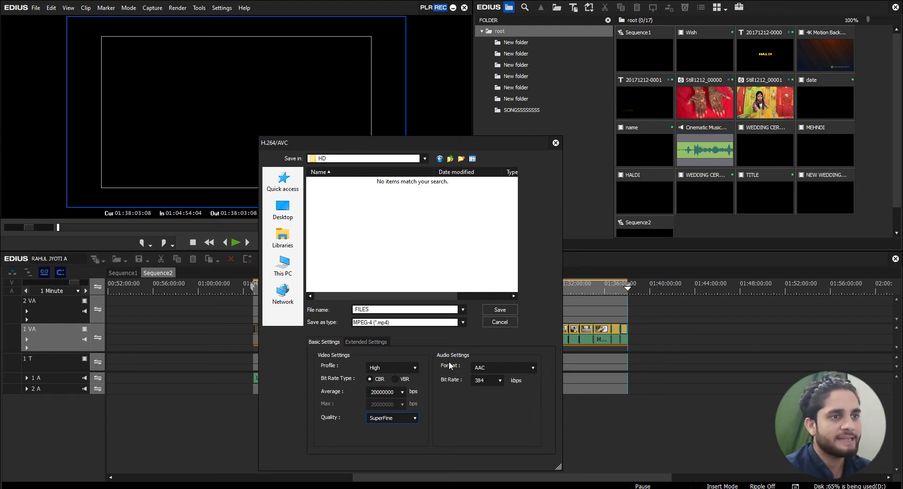
Start the H.264/AVC export and cancel the rendering
click(504, 310)
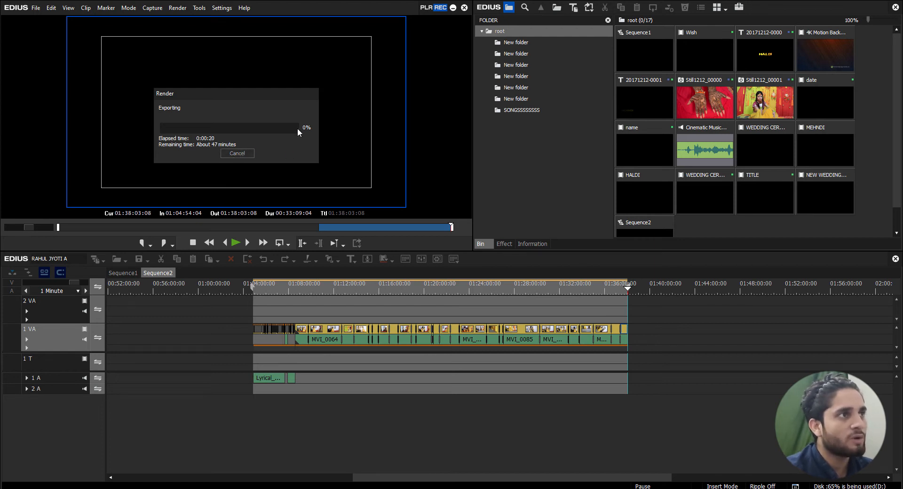
click(246, 155)
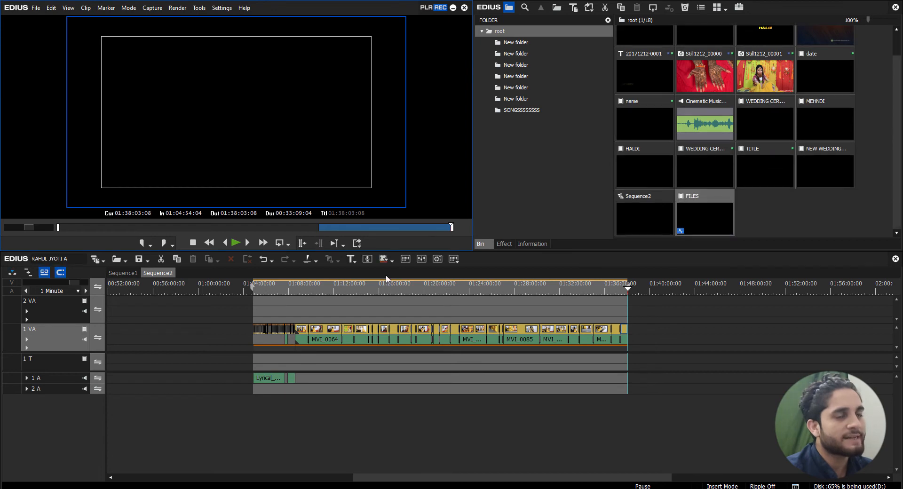
Set the In point at 01:04:54:04, where the second block of clips in Sequence2 begins
drag(388, 286, 247, 288)
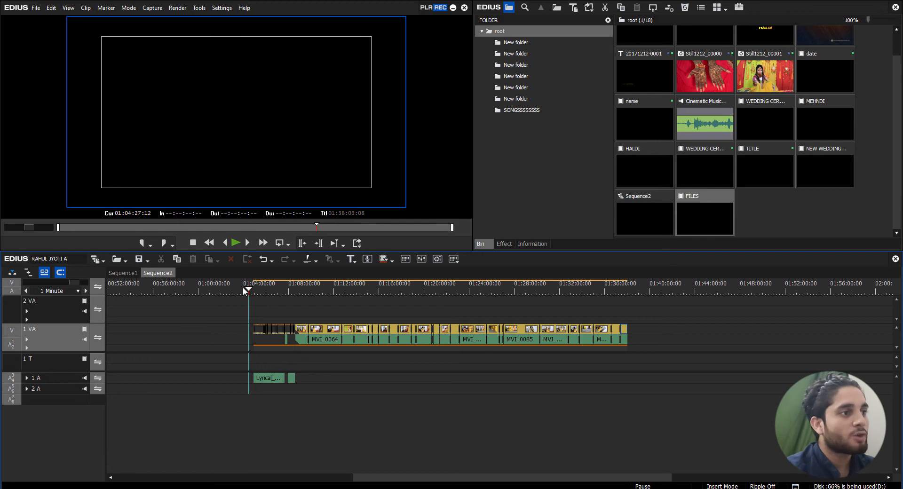
drag(244, 289, 254, 288)
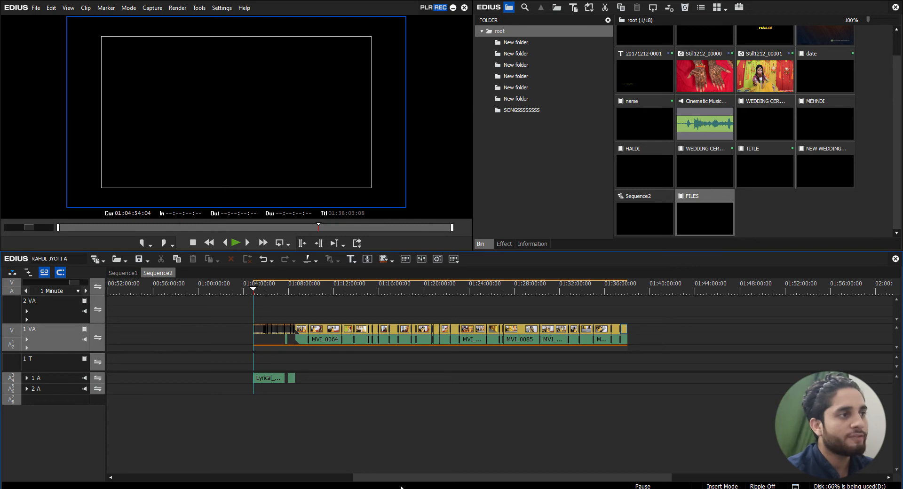
drag(404, 479, 155, 475)
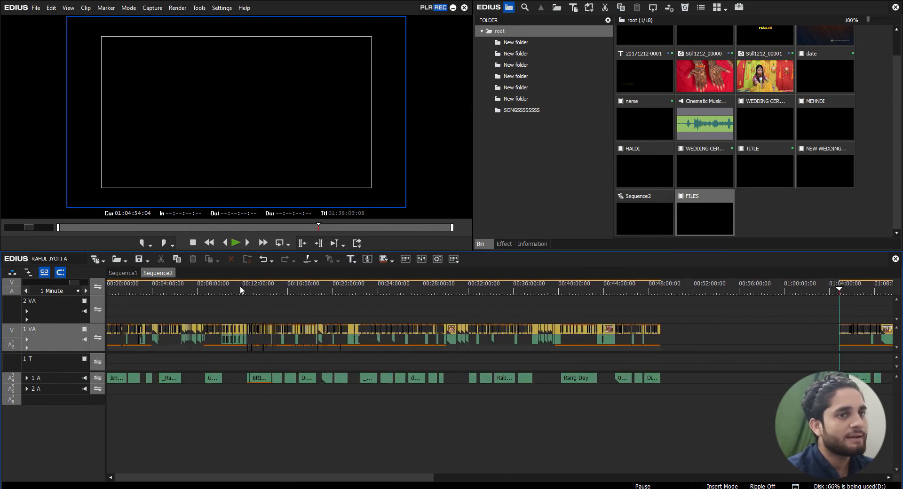
click(718, 312)
scroll(715, 314, down, 2)
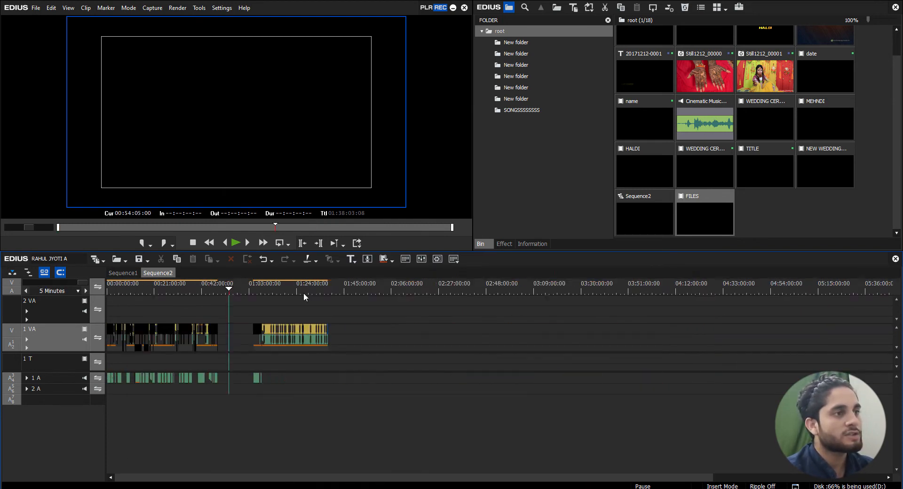
scroll(241, 286, up, 4)
scroll(237, 286, down, 4)
drag(198, 288, 172, 288)
scroll(216, 277, up, 6)
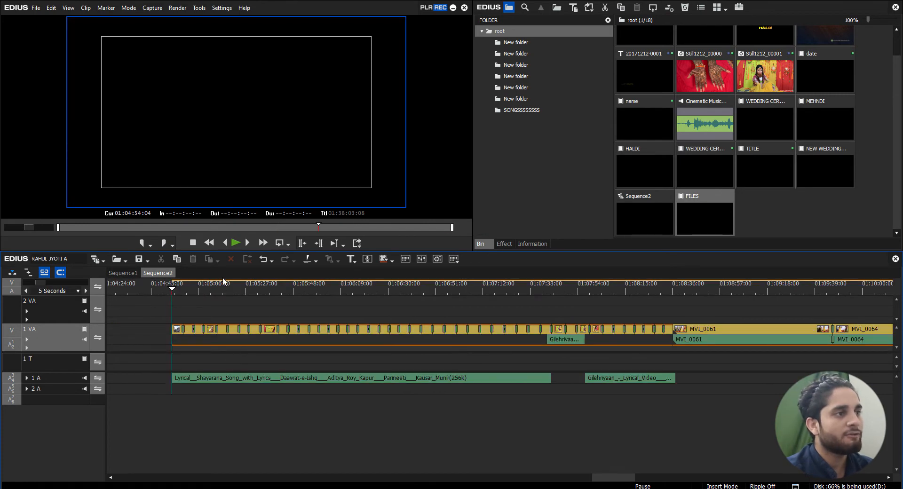
key(i)
Set the Out point at 01:38:03:08, at the end of the last clip in Sequence2
scroll(231, 284, down, 3)
drag(235, 285, 548, 288)
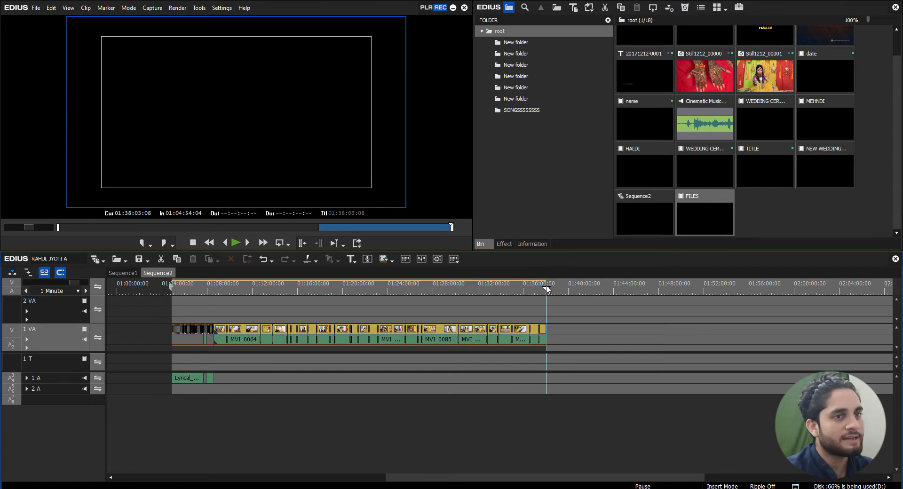
key(o)
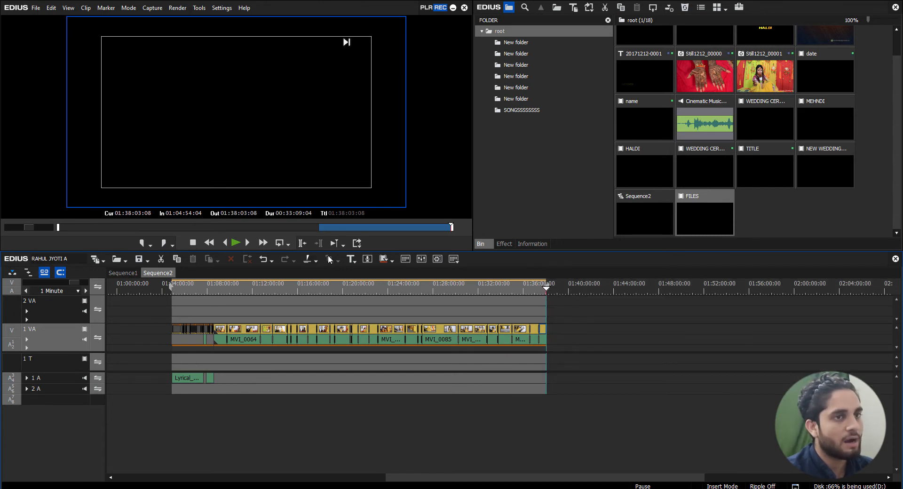
Open Print to File for the marked range and add an H.264/AVC export to the batch list
click(357, 243)
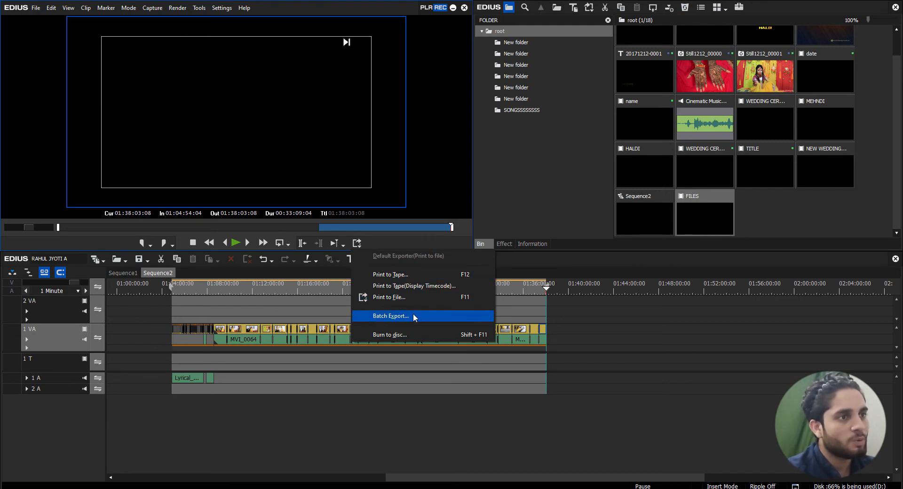
click(389, 300)
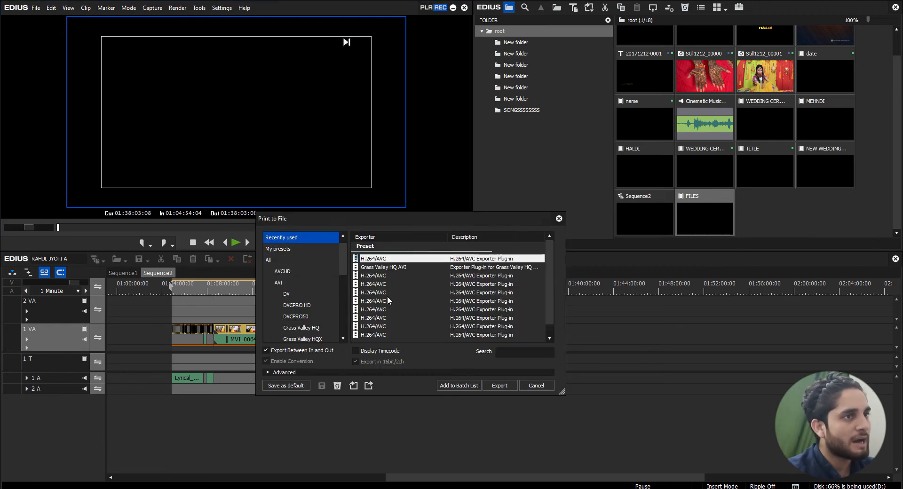
click(375, 262)
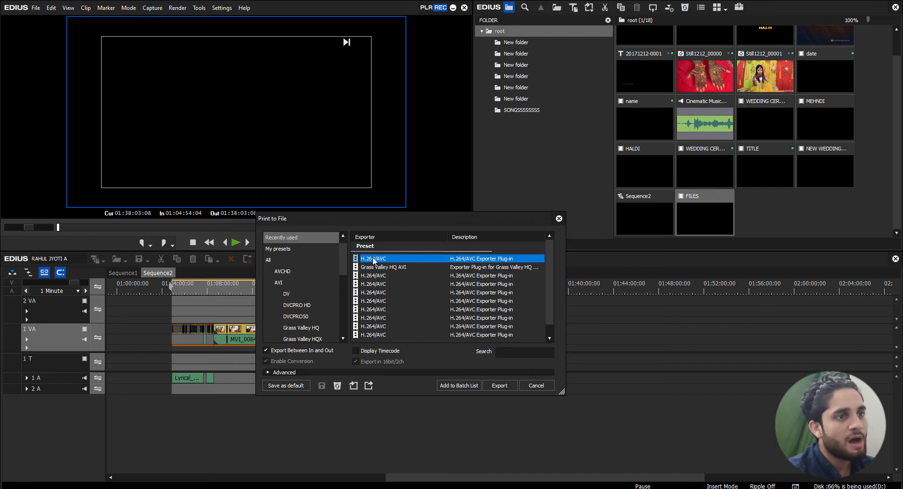
click(462, 385)
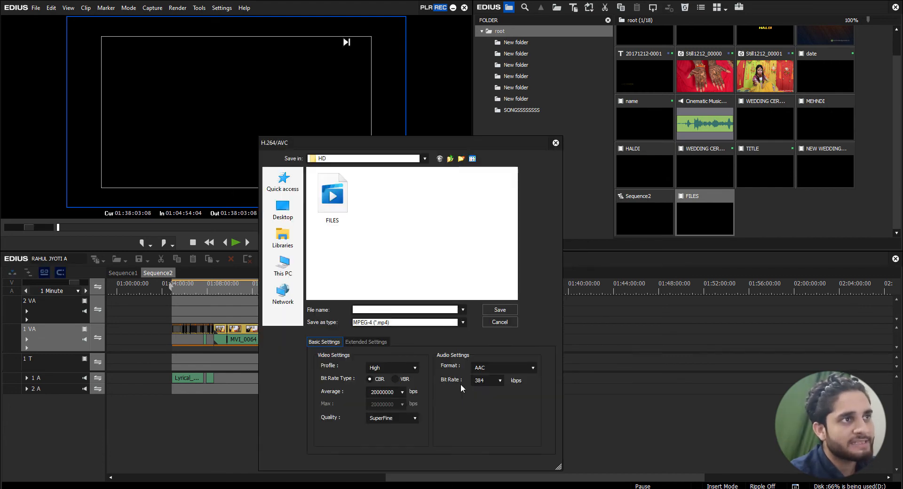
Delete the existing FILES video from the HD folder in the save dialog
click(369, 310)
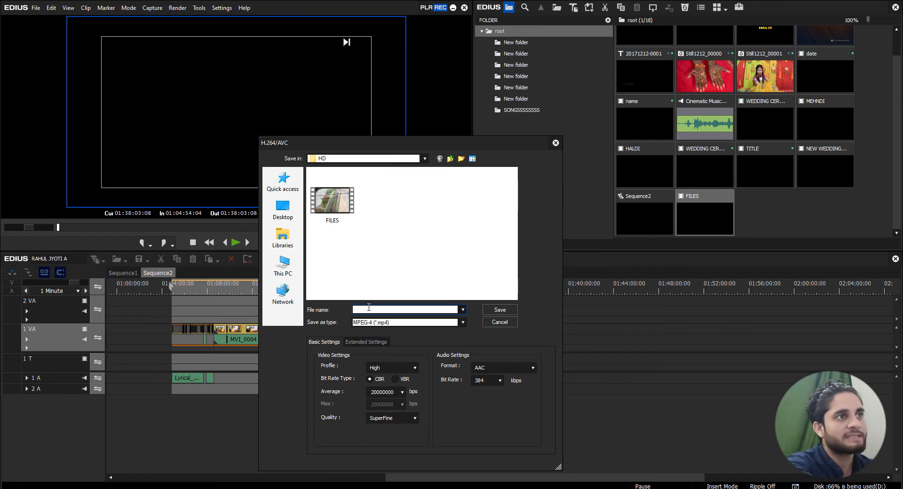
click(334, 205)
click(333, 205)
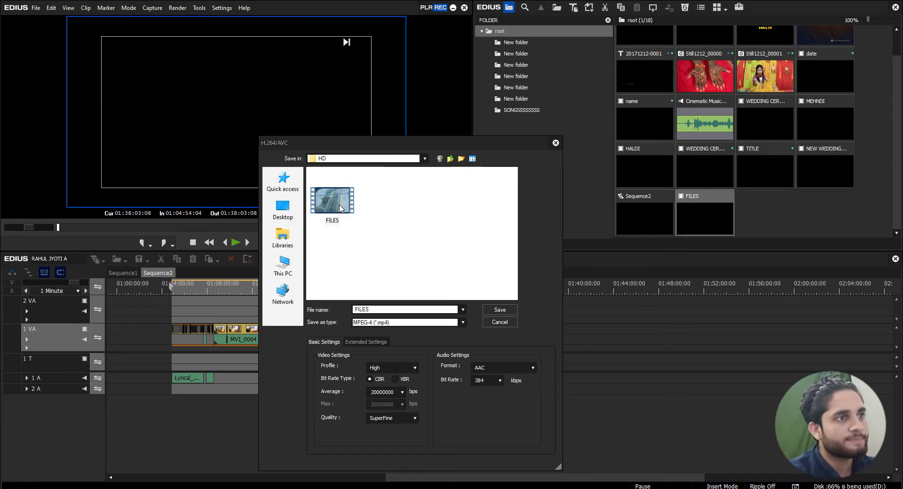
Name the batch export file NEW FILES 1
click(373, 309)
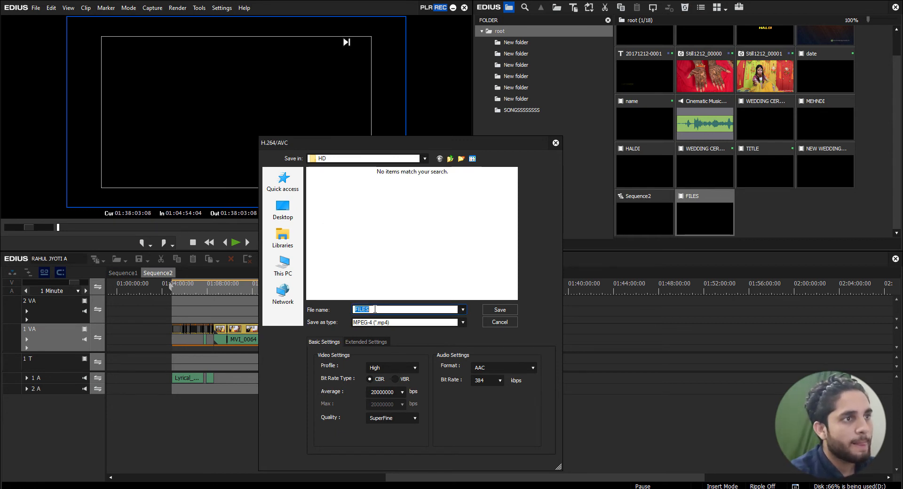
text(NE)
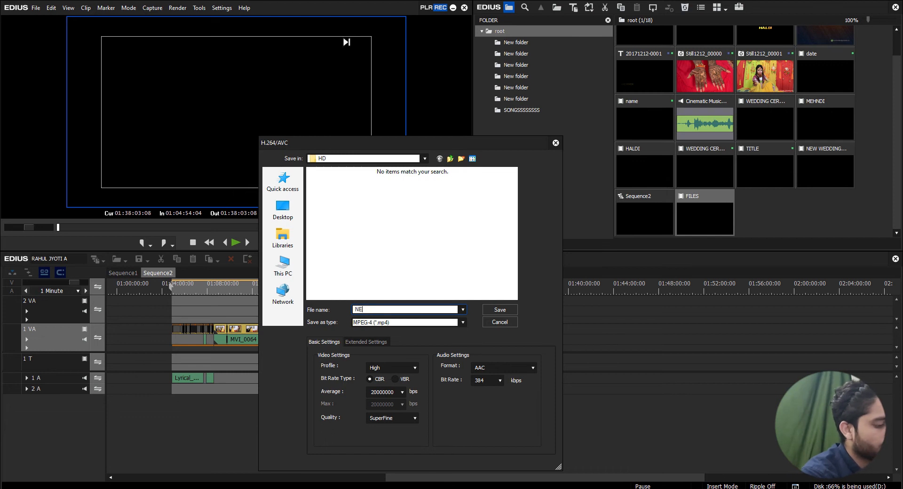
text(W FILES )
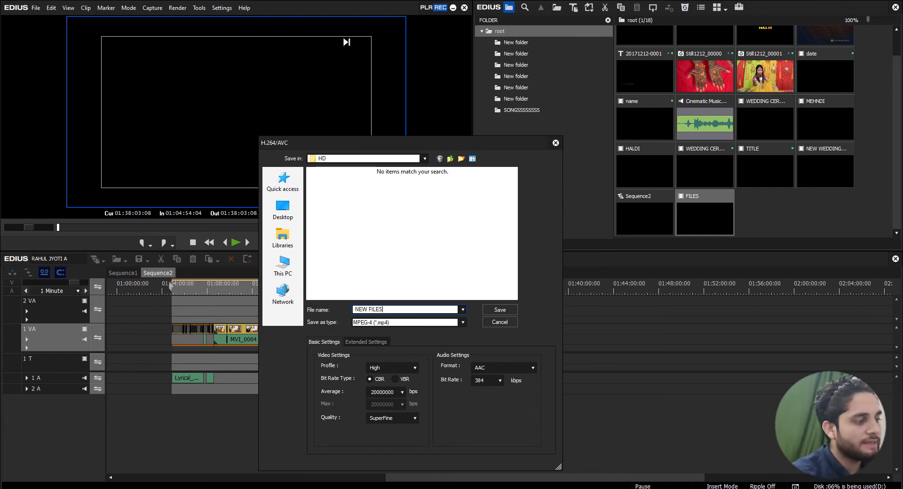
text(1)
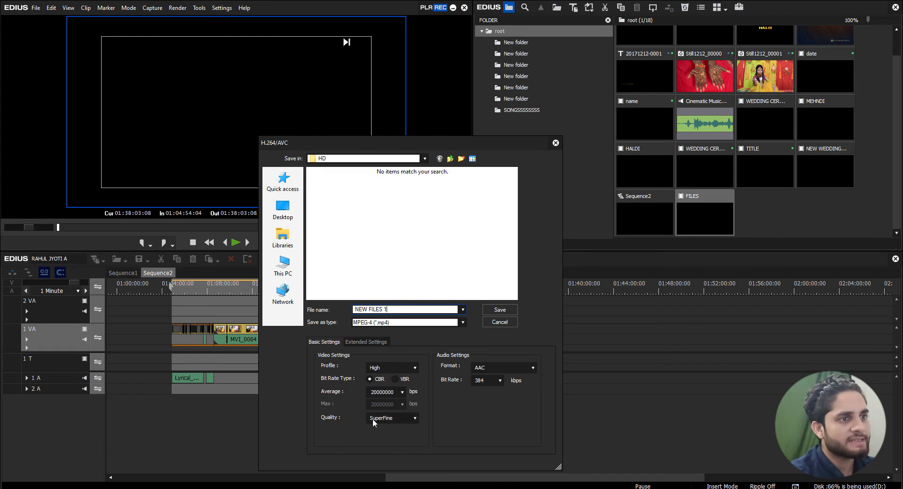
Keep the average bit rate at 20000000 bps, choose SuperFine quality, and save the NEW FILES 1 export to the batch list
click(402, 393)
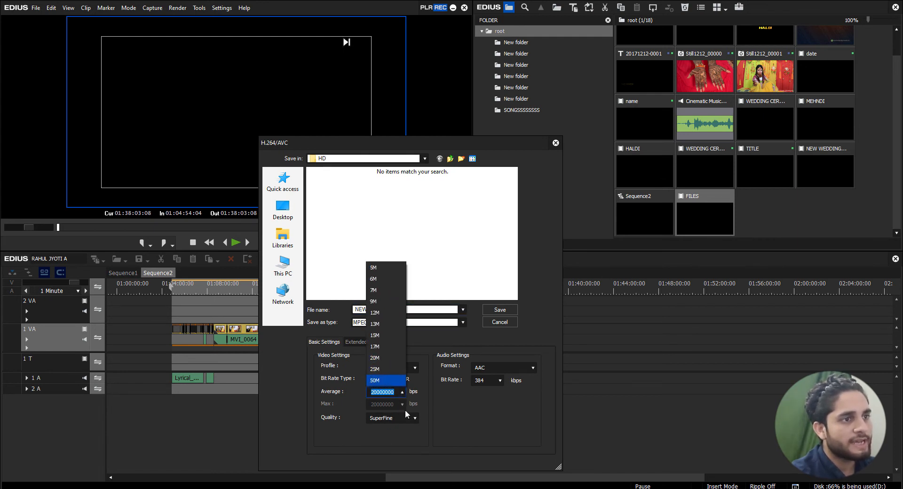
click(443, 398)
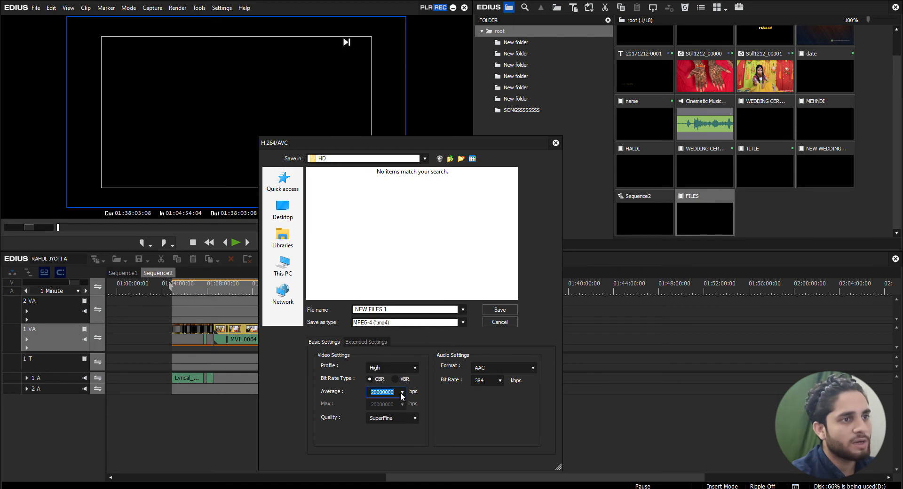
click(401, 392)
click(461, 408)
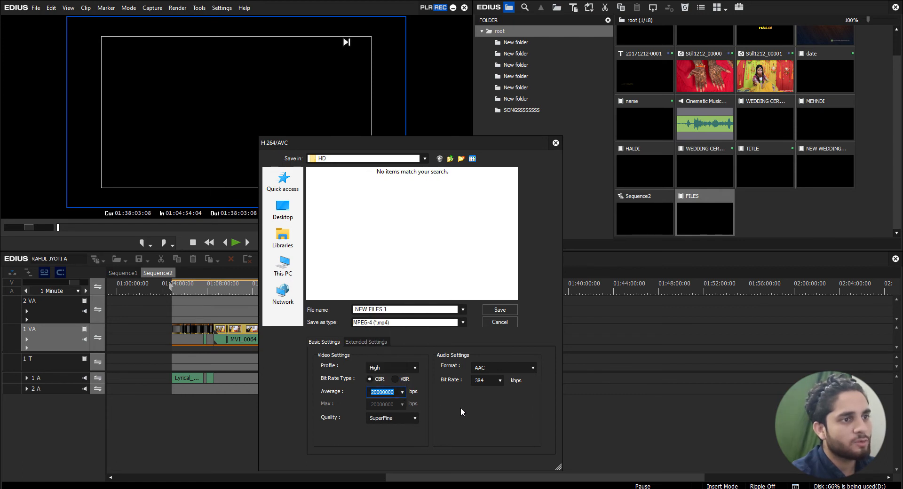
click(414, 419)
click(413, 429)
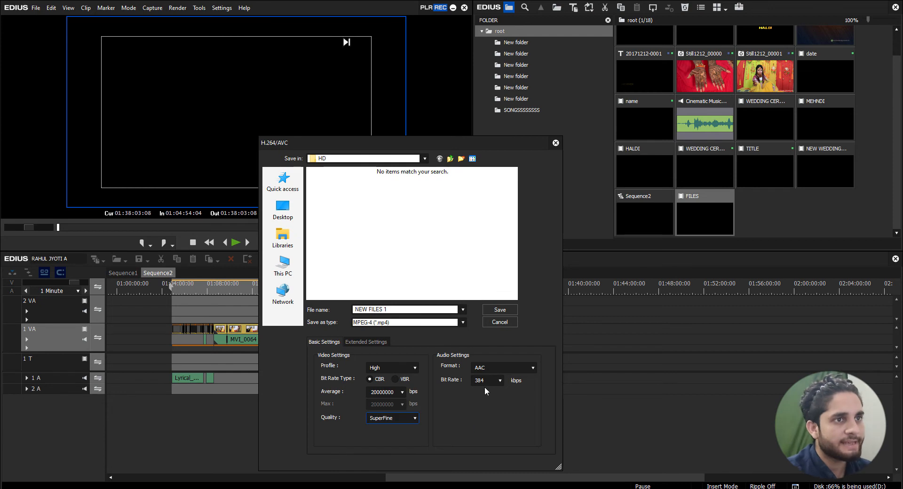
click(506, 310)
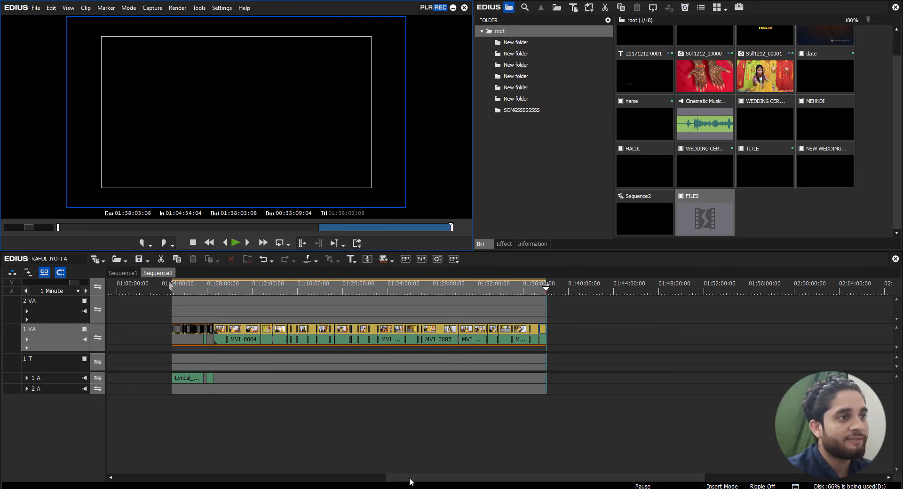
Mark the first section of Sequence2 with the In point at 00:00:00:00 and the Out point at 00:49:08:24
drag(410, 481, 137, 481)
key(Home)
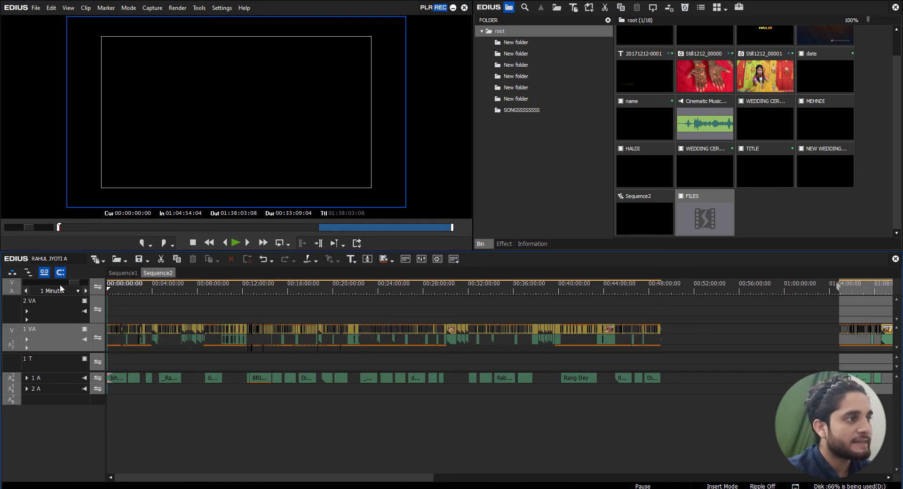
key(i)
drag(691, 286, 665, 286)
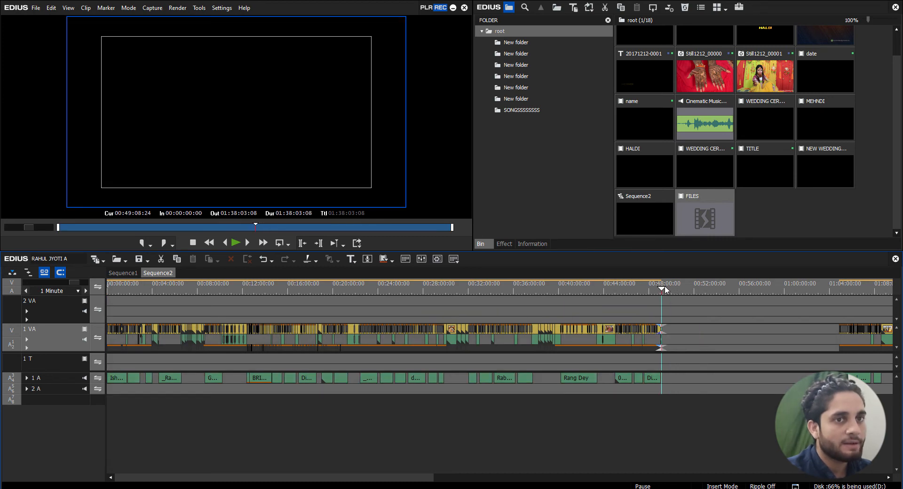
key(o)
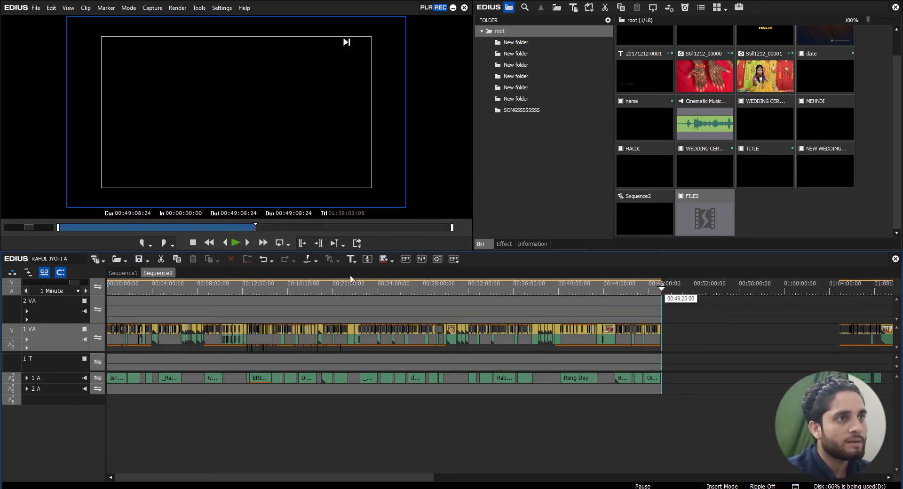
Open Print to File for the marked first section and add an H.264/AVC export to the batch list
click(357, 243)
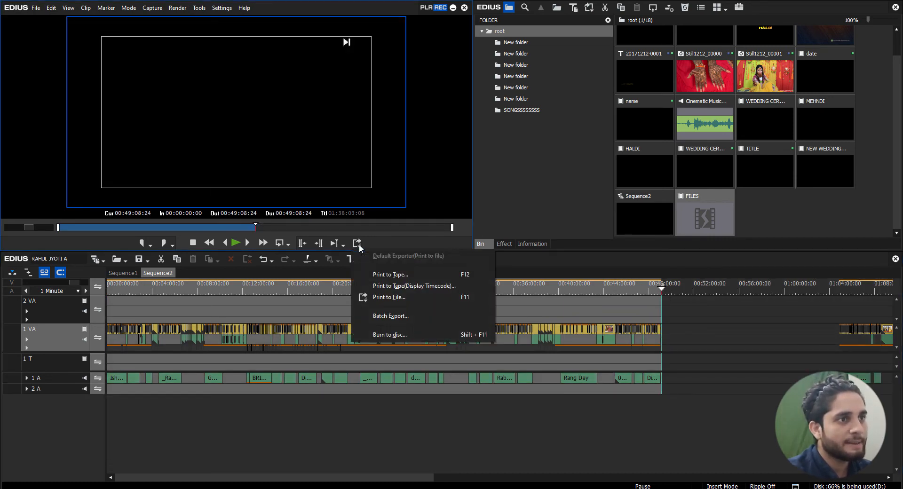
click(389, 298)
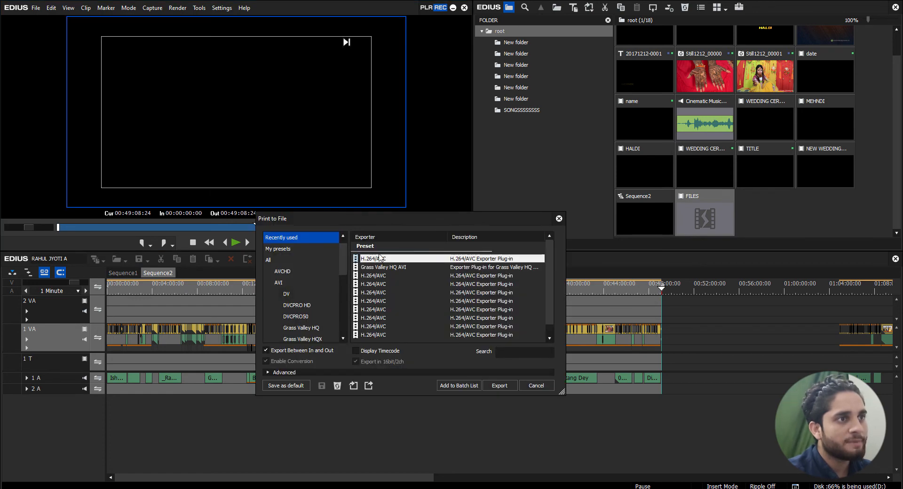
click(381, 258)
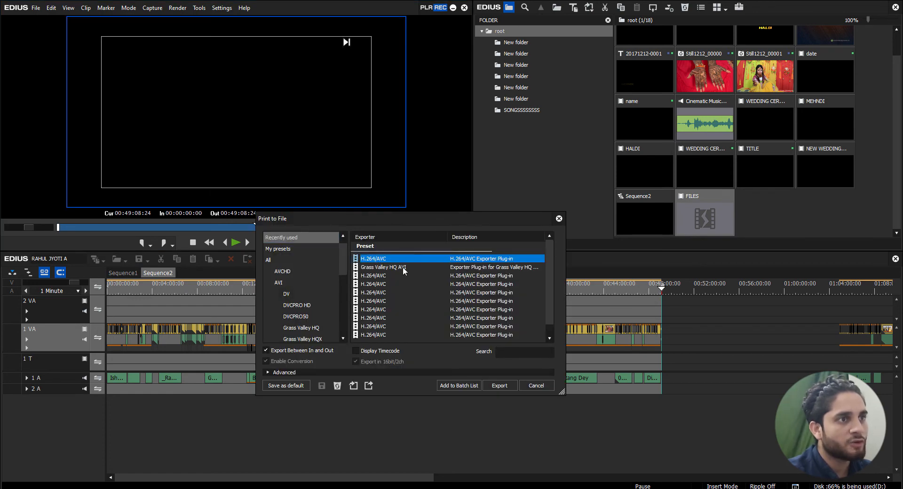
click(462, 385)
Name the second batch export FILE 2 and save it as MPEG-4 in the HD folder
click(381, 310)
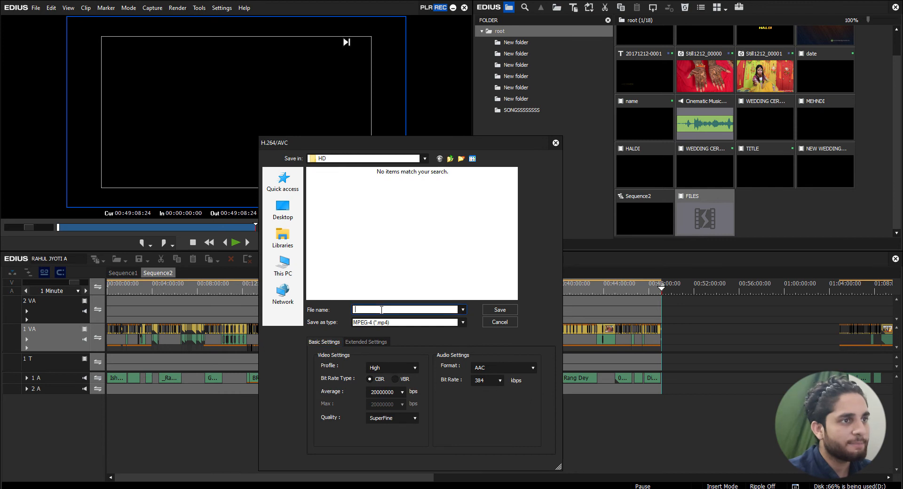
text(FI)
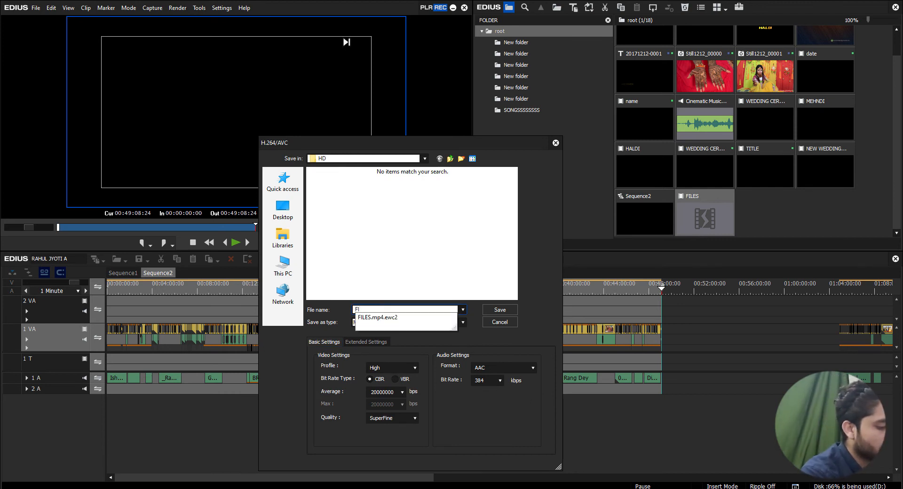
text(LES)
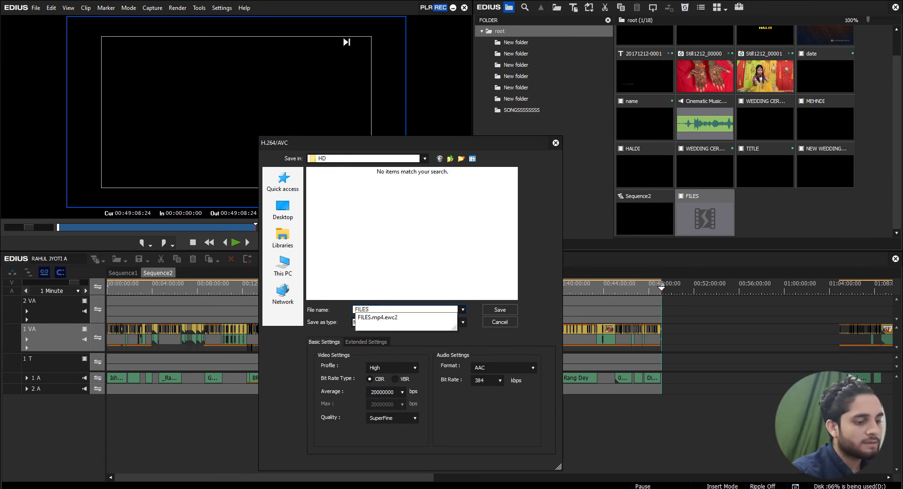
key(BackSpace)
text(2)
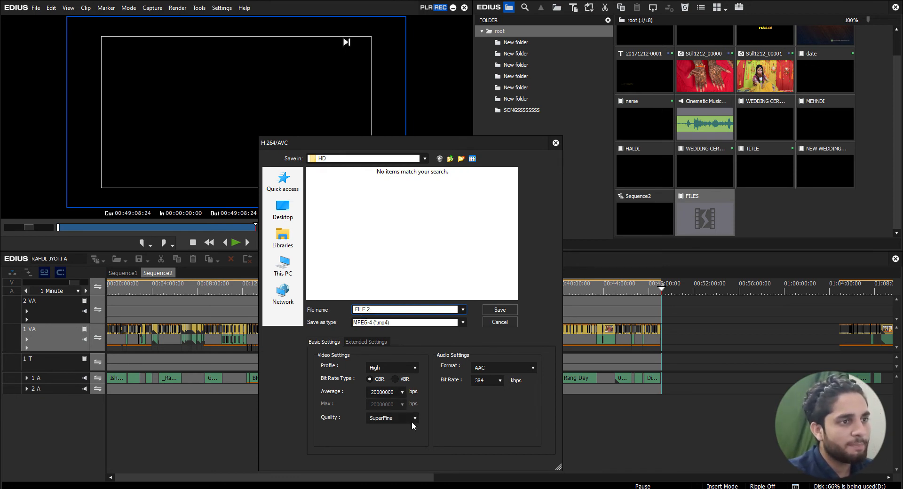
click(498, 310)
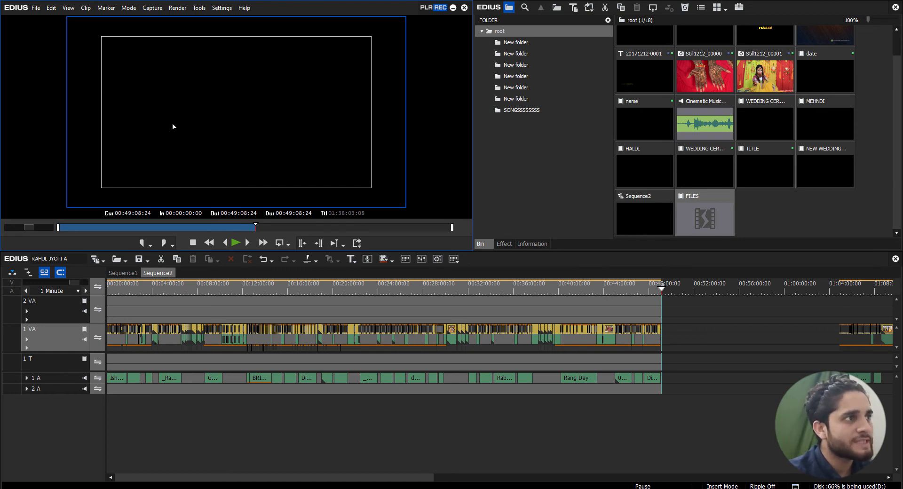
Open the Batch Export list and make sure the FILE 2 job is ticked for export
click(357, 243)
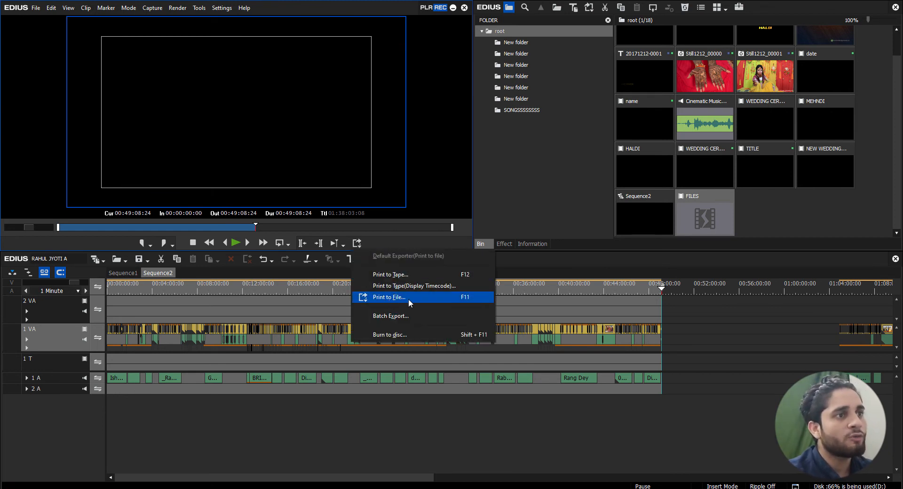
click(398, 316)
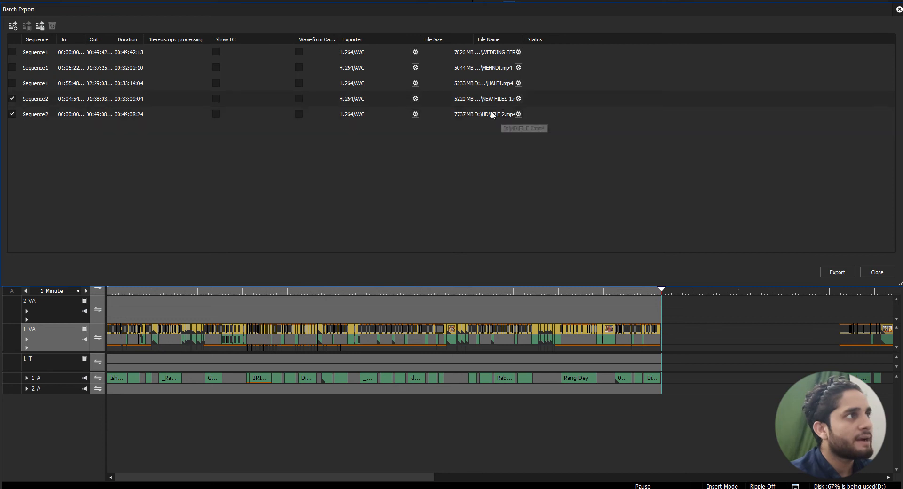
click(12, 114)
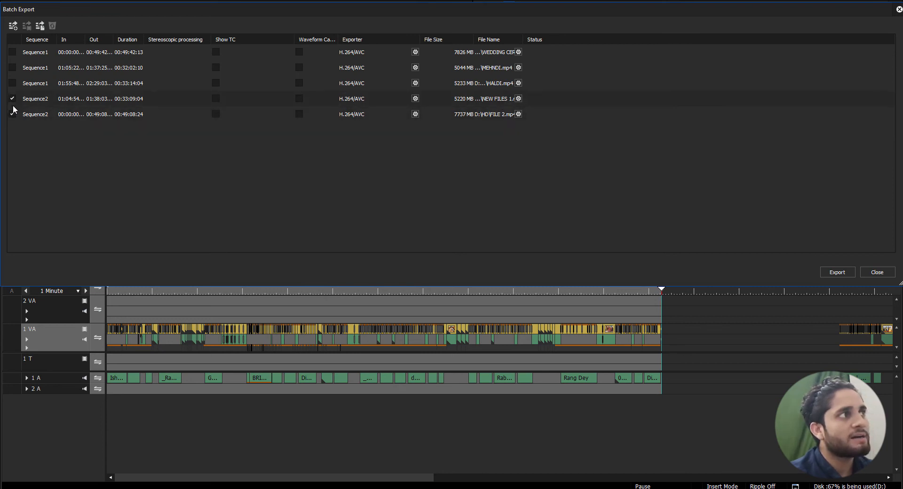
click(13, 115)
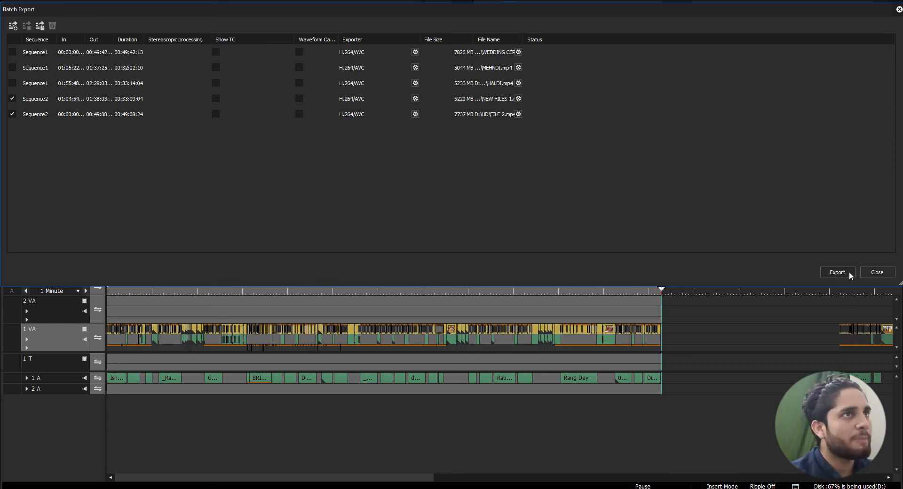
Review the average bit rate choices in the NEW FILES 1 export settings and close them without saving
click(518, 99)
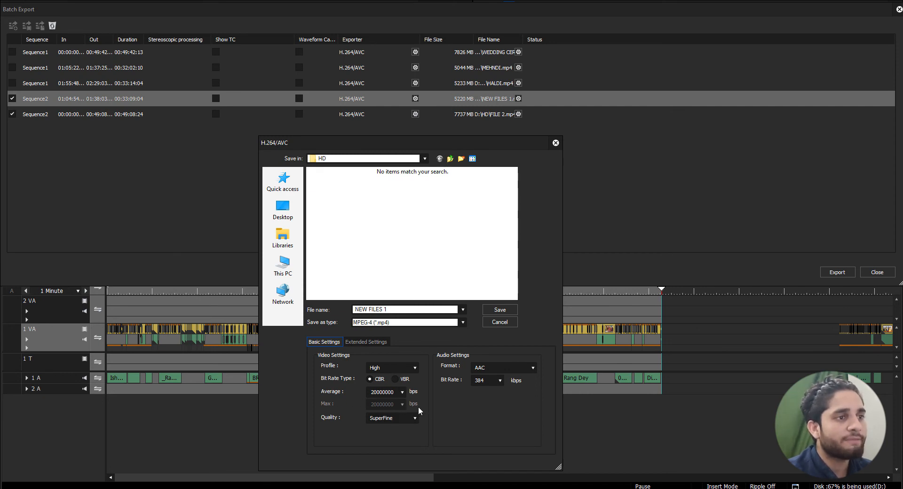
click(403, 391)
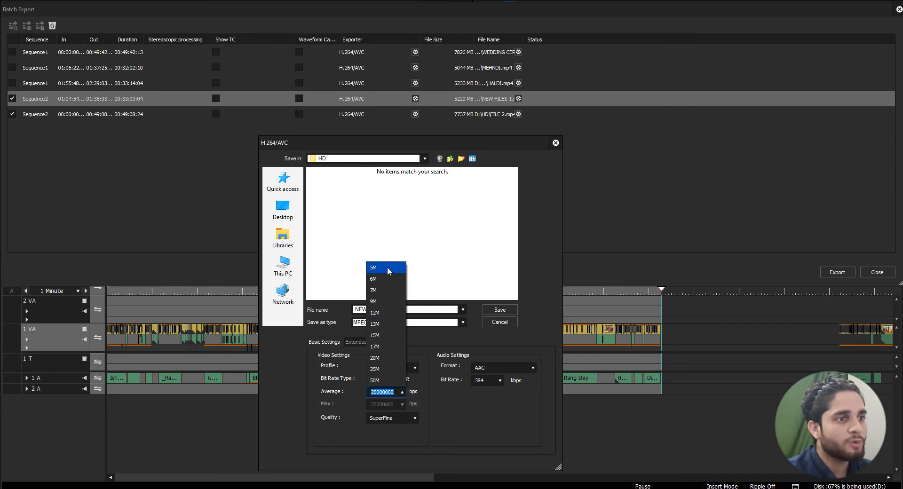
click(455, 436)
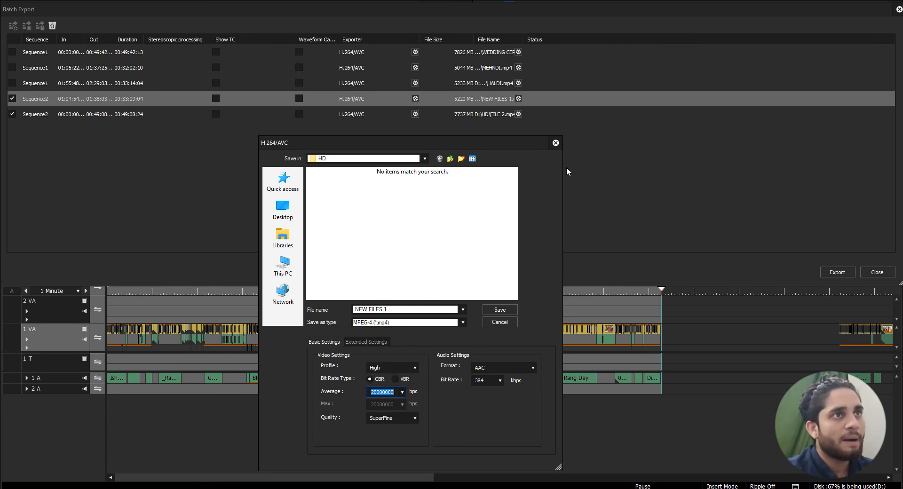
click(556, 143)
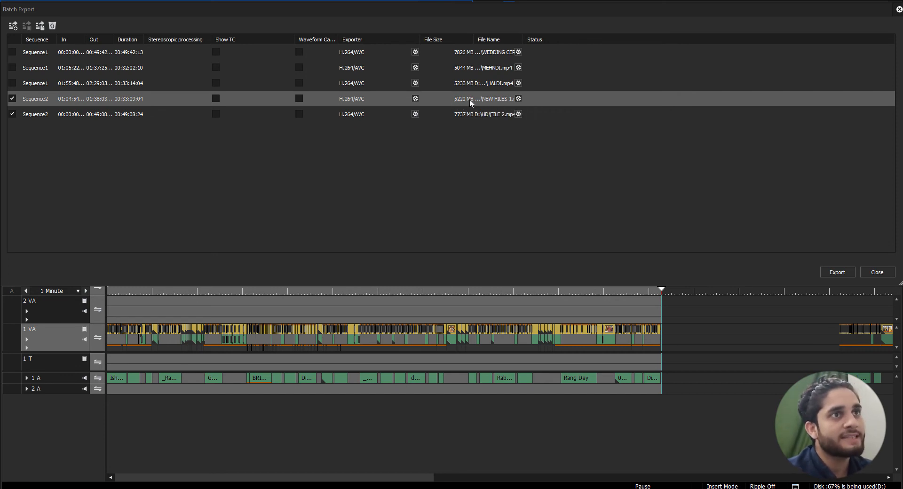
Set the average bit rate of the NEW FILES 1 batch job to 17M and save it
click(519, 99)
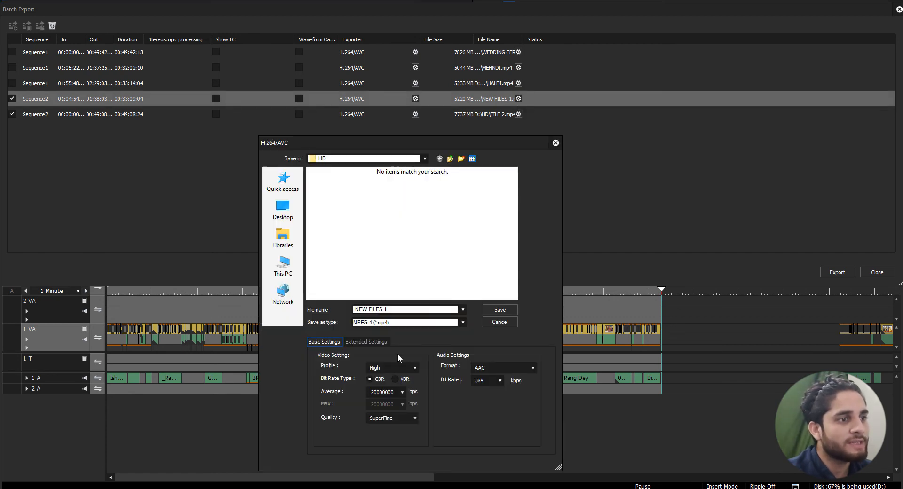
click(401, 392)
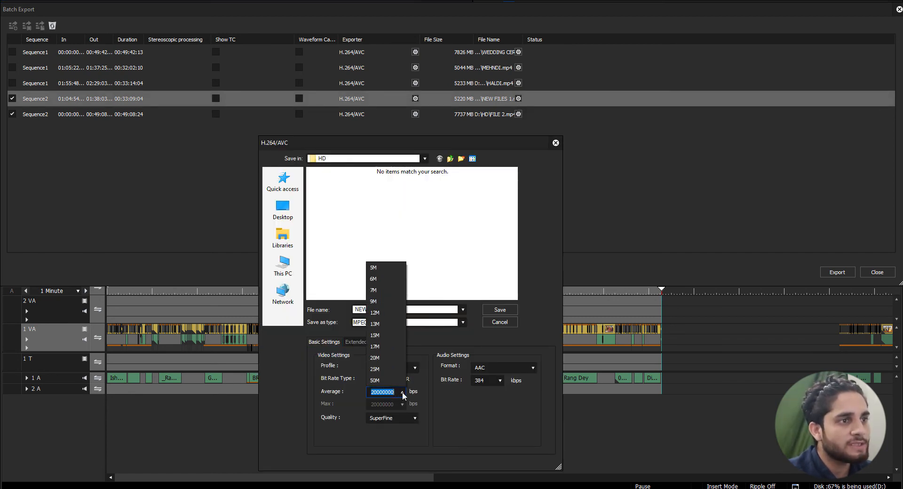
click(384, 348)
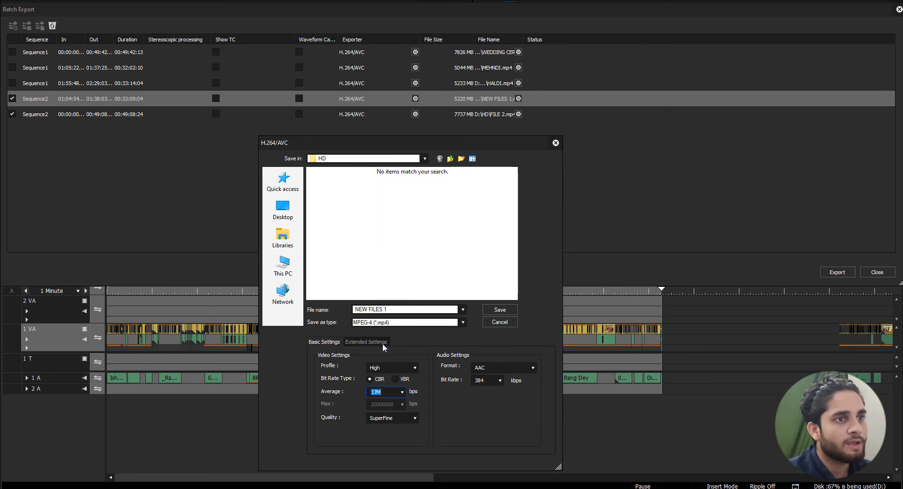
click(500, 310)
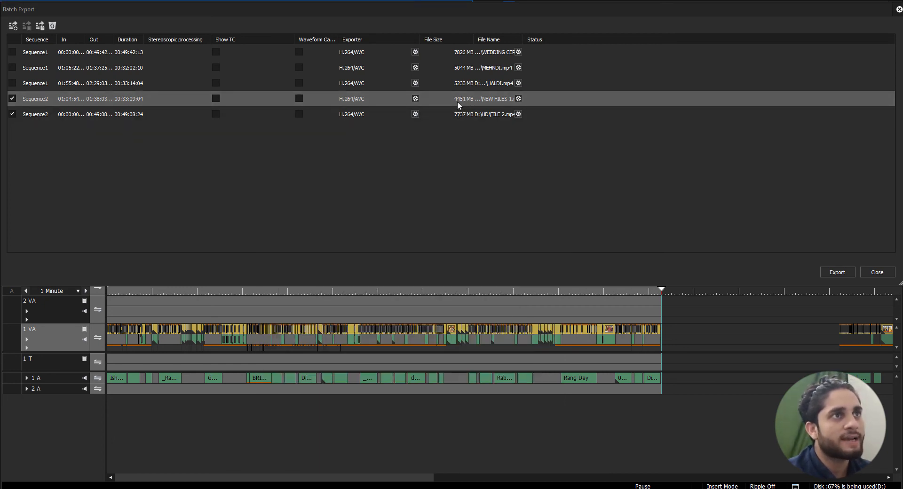
Raise the average bit rate of the NEW FILES 1 batch job to 50M and save it
click(519, 99)
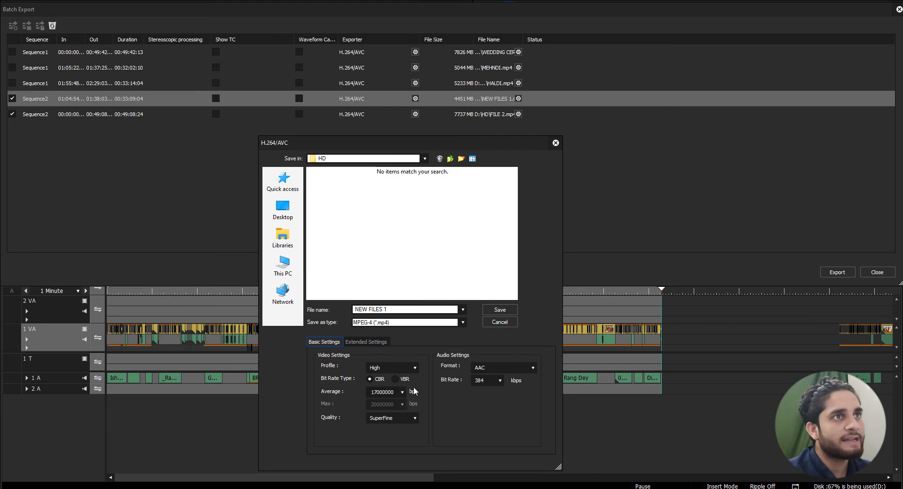
click(403, 391)
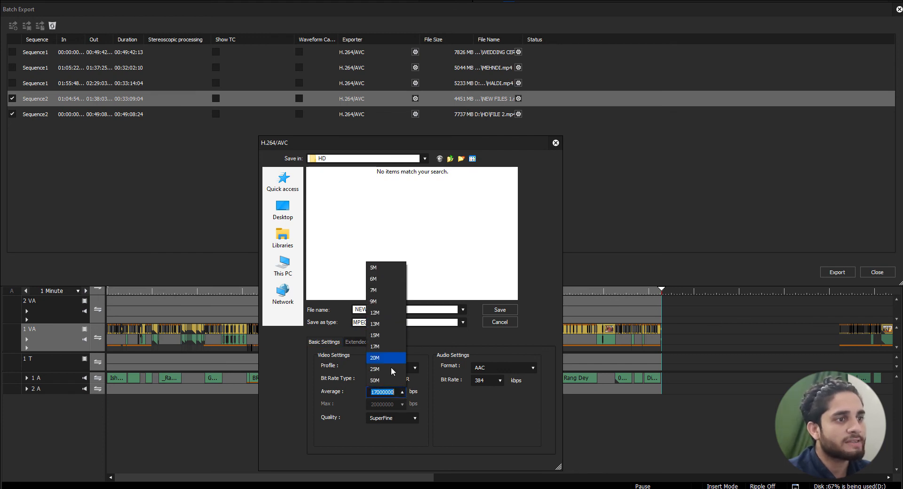
click(382, 381)
click(490, 310)
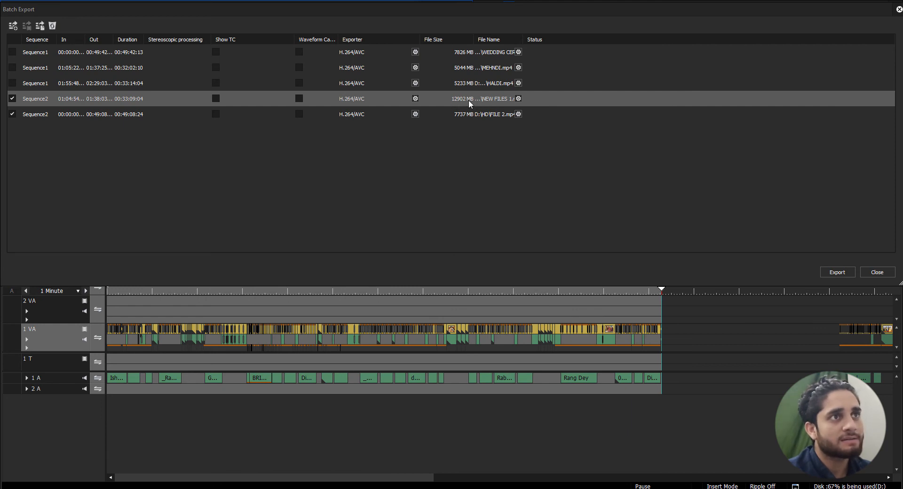
Set the quality of the NEW FILES 1 batch job to Normal in its H.264/AVC settings and save it
click(519, 99)
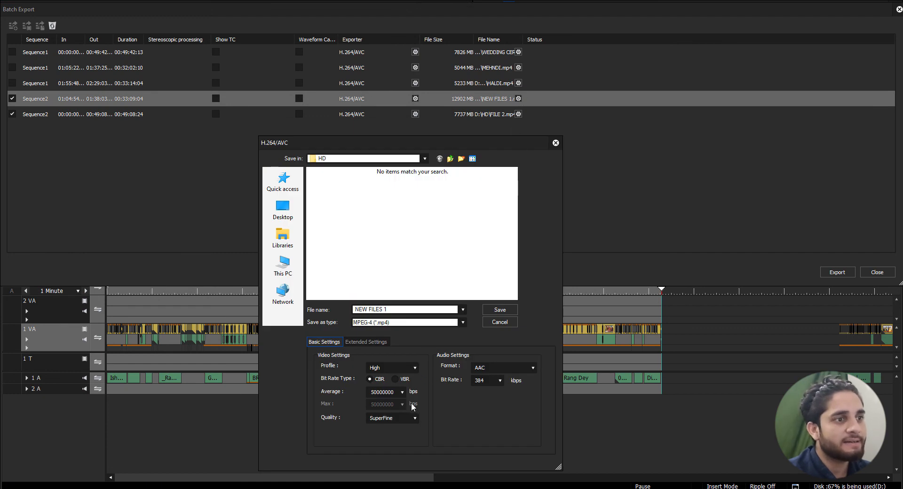
click(403, 392)
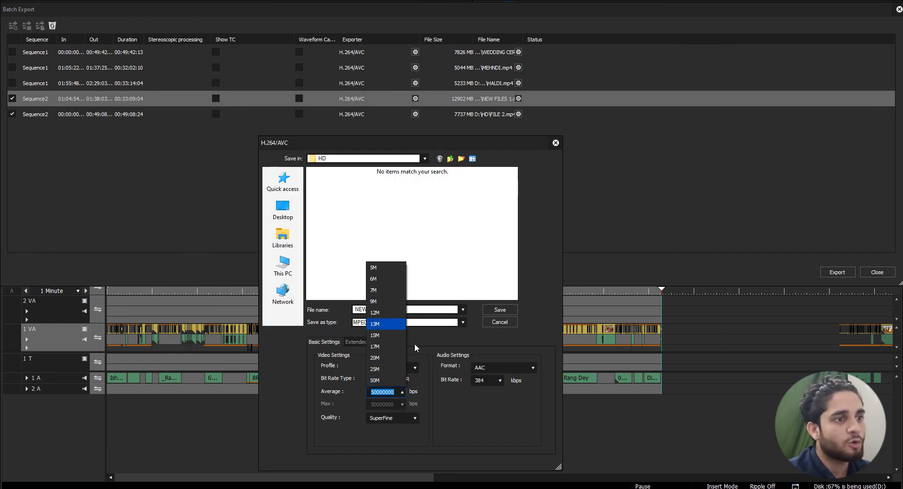
click(413, 419)
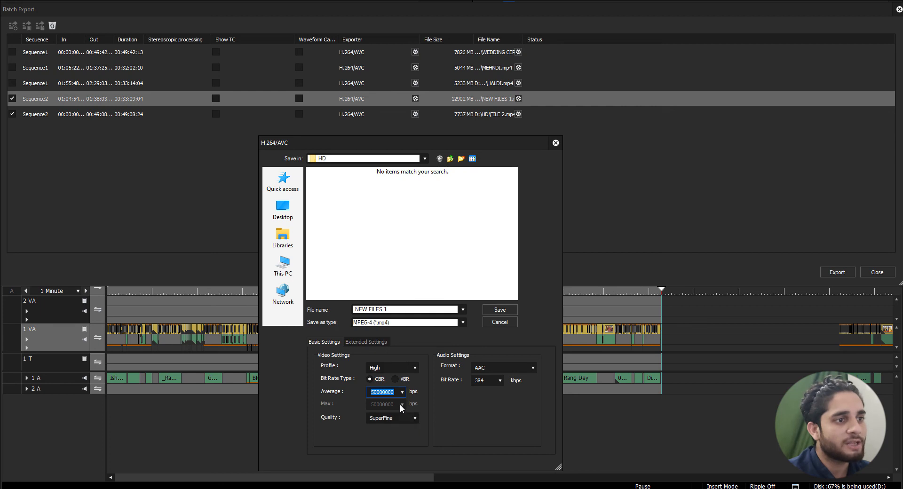
click(414, 419)
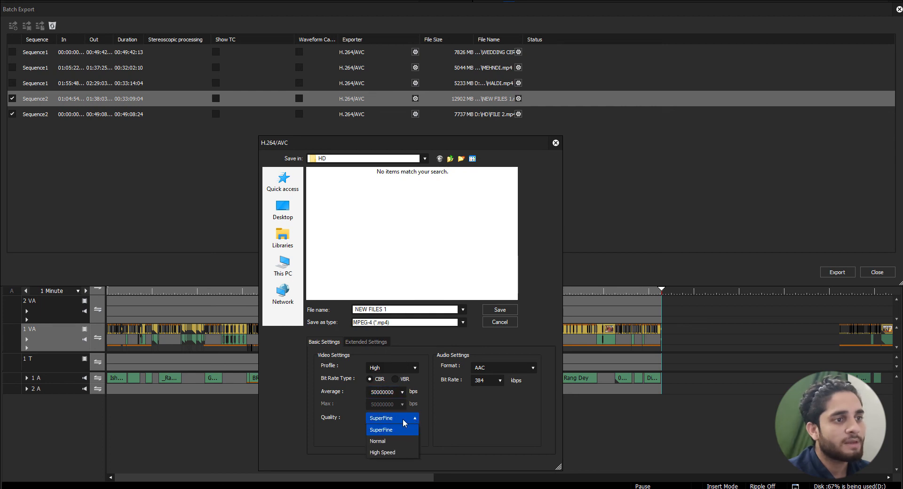
click(383, 440)
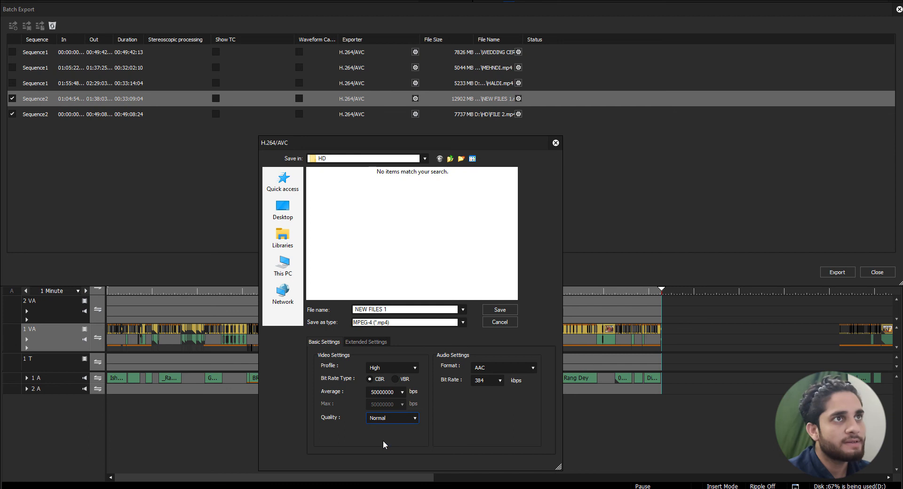
click(500, 310)
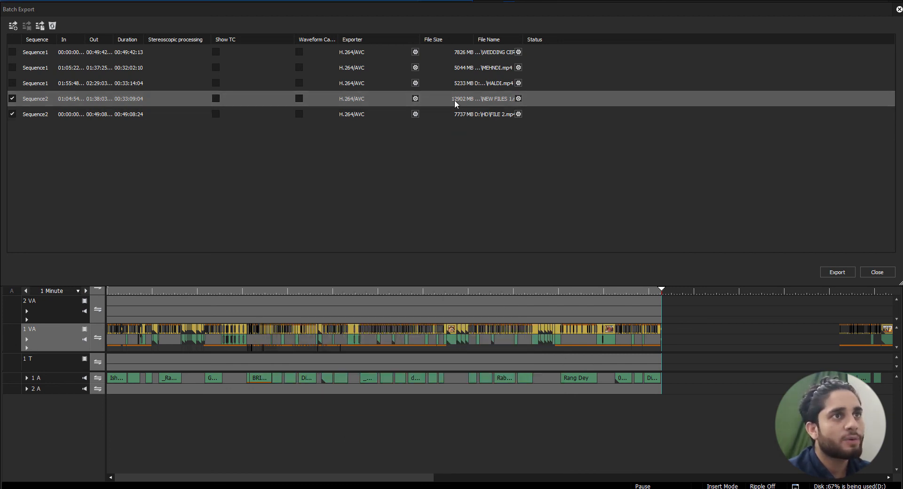
Check the average bit rate options of the NEW FILES 1 job once more and leave its export settings without saving
click(519, 98)
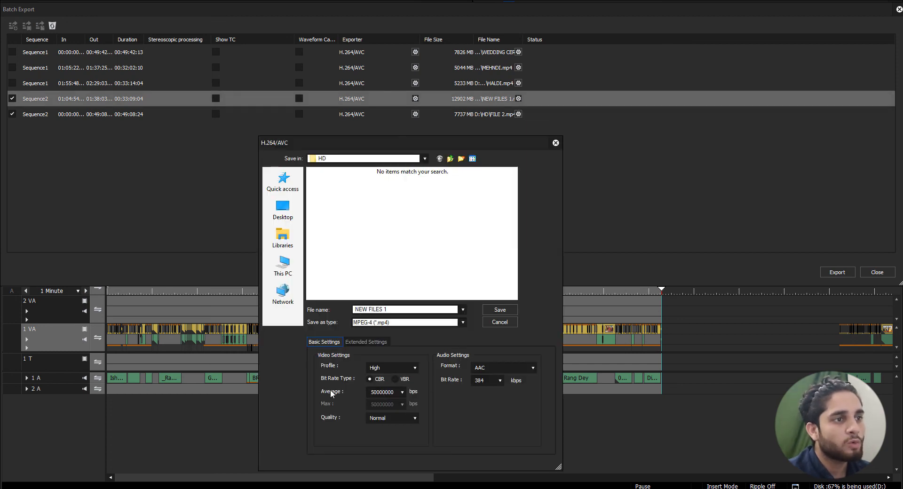
click(401, 392)
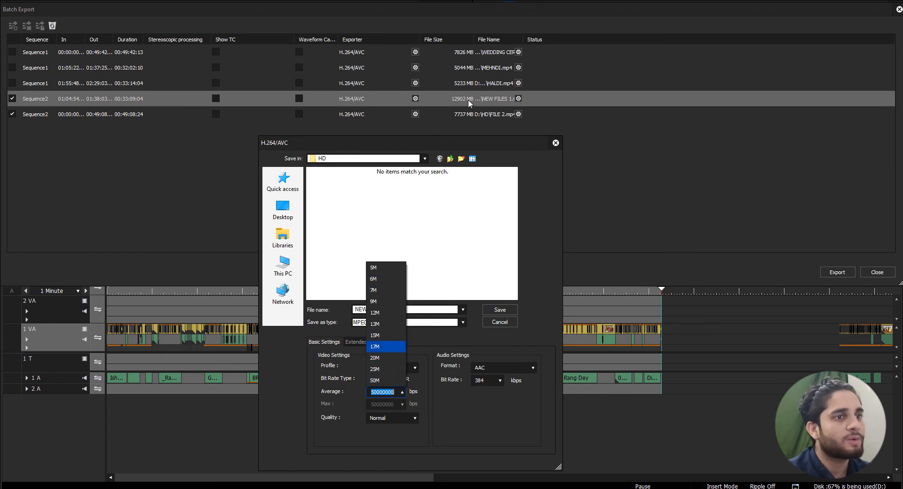
click(476, 437)
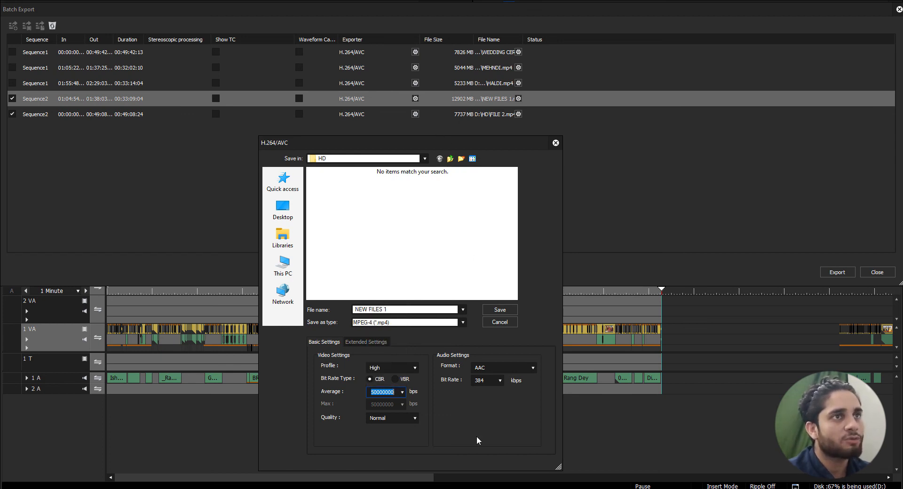
click(498, 320)
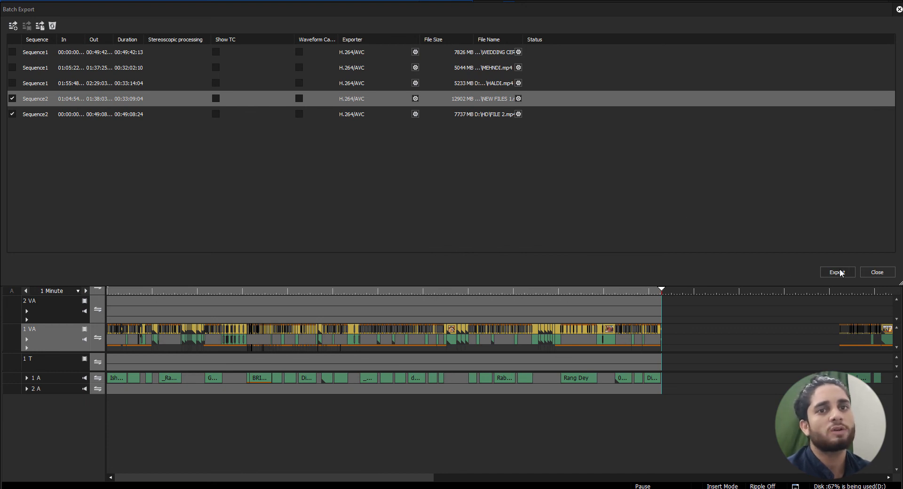
Start the batch export of the ticked NEW FILES 1 and FILE 2 jobs
click(838, 272)
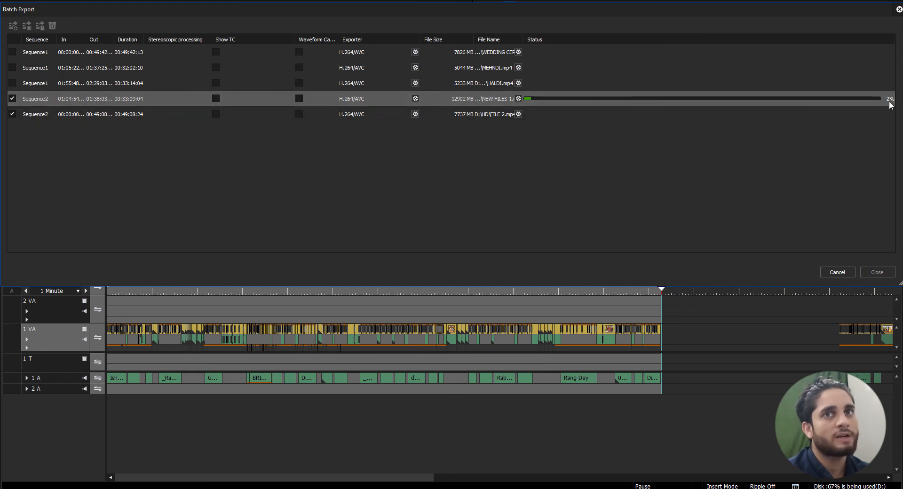
click(843, 271)
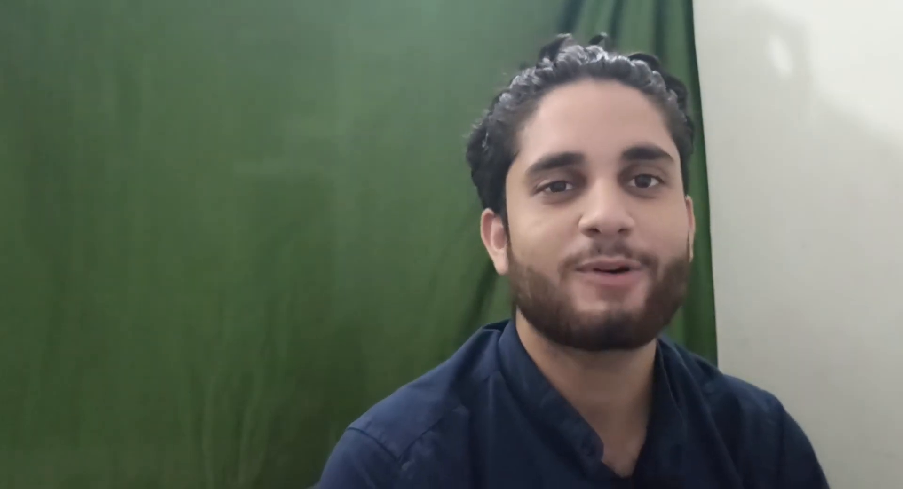